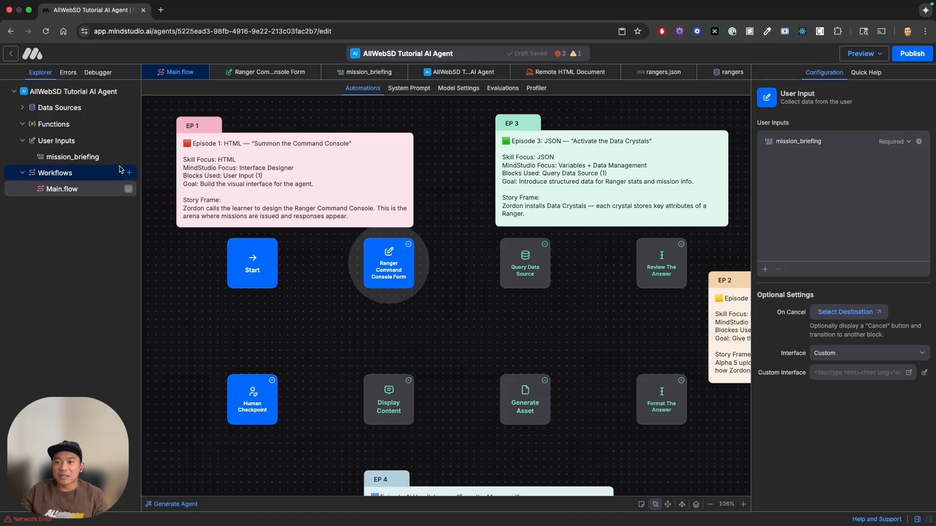
Review the mission_briefing input's settings and open the custom interface of the Ranger Command Console Form block.
click(107, 158)
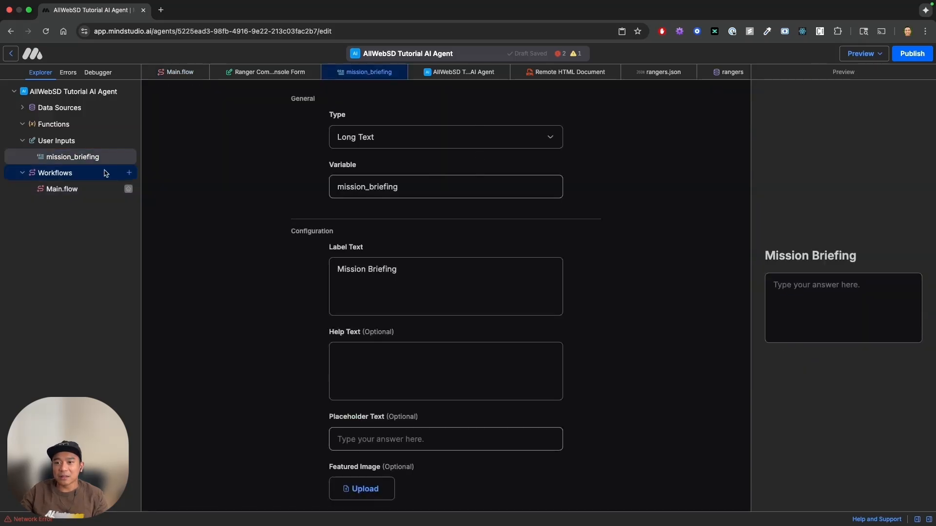
click(81, 189)
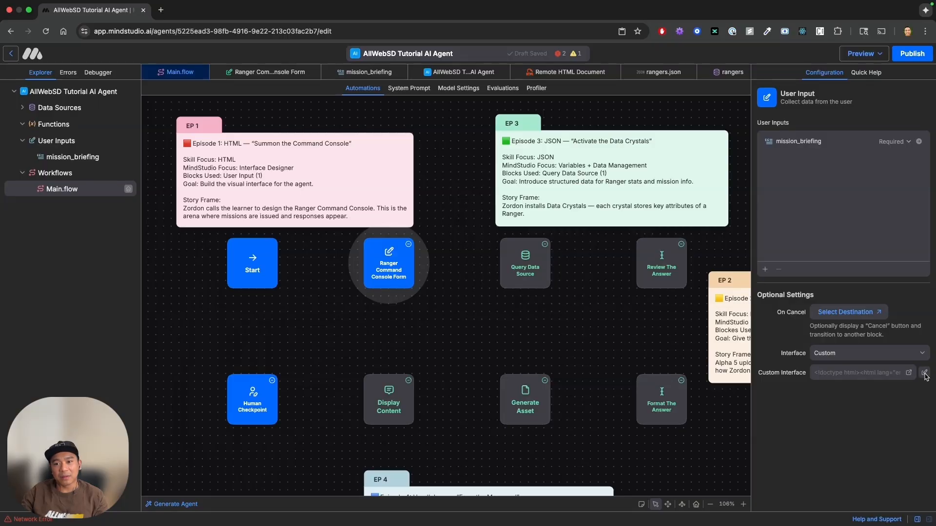
click(925, 374)
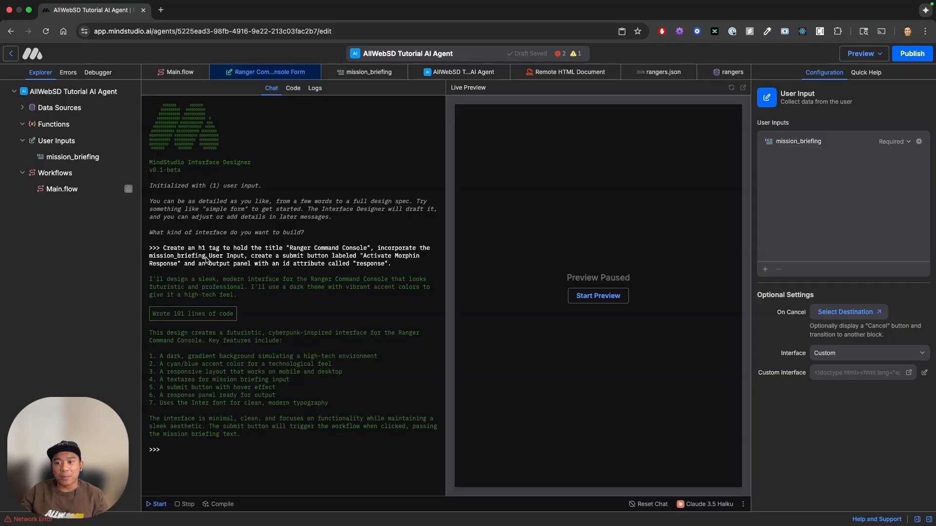
click(83, 163)
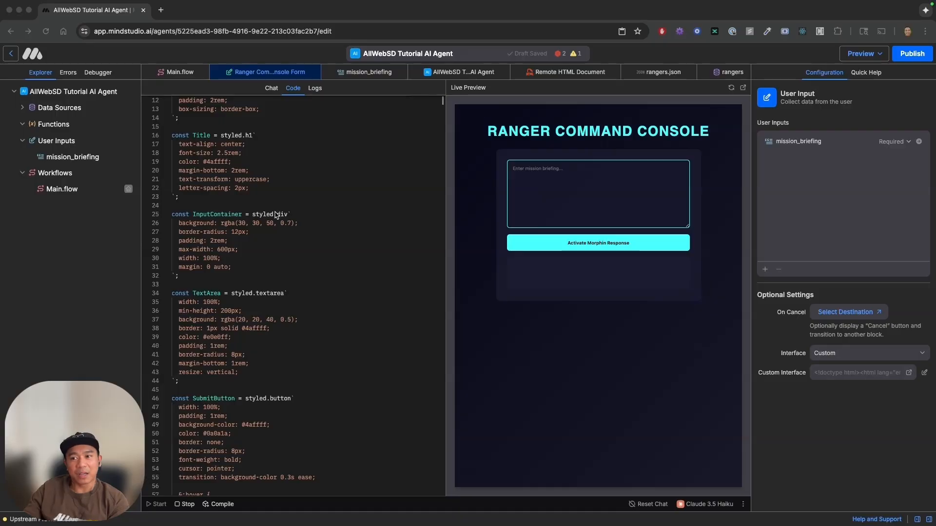
Read through the Ranger Command Console interface code, from the styled components to the ResponsePanel element with id "response".
scroll(276, 215, up, 3)
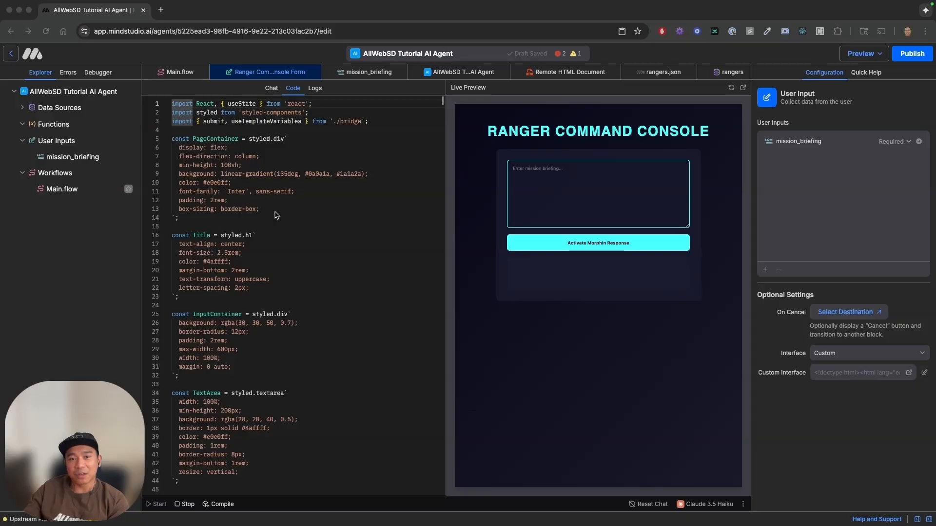
scroll(275, 215, down, 3)
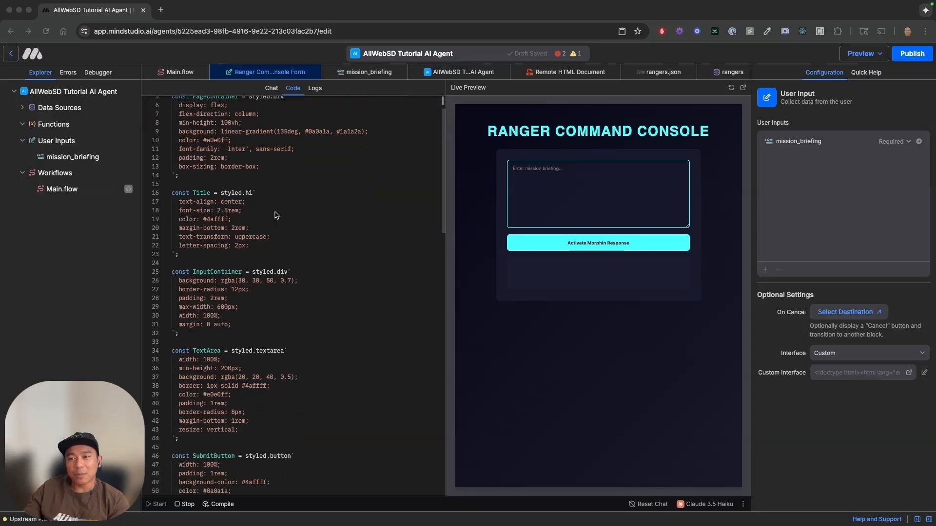
scroll(276, 215, down, 14)
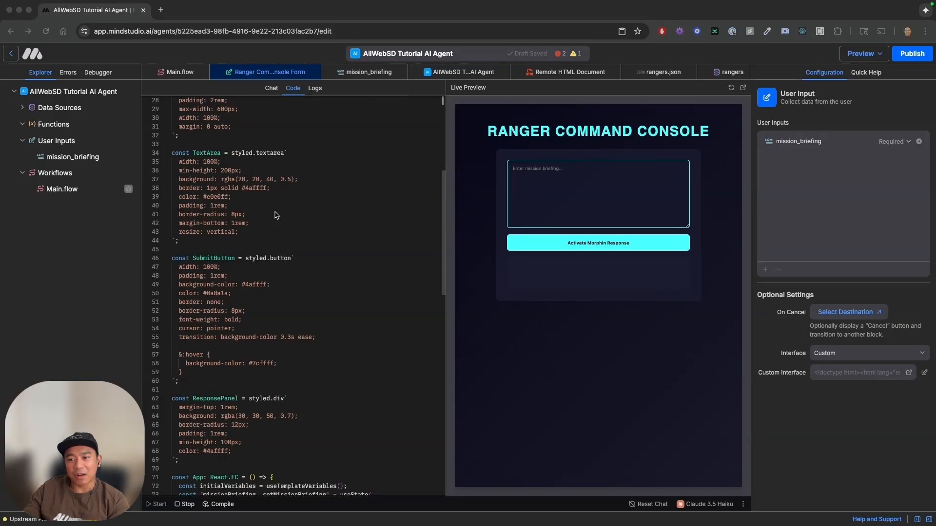
scroll(276, 215, down, 1)
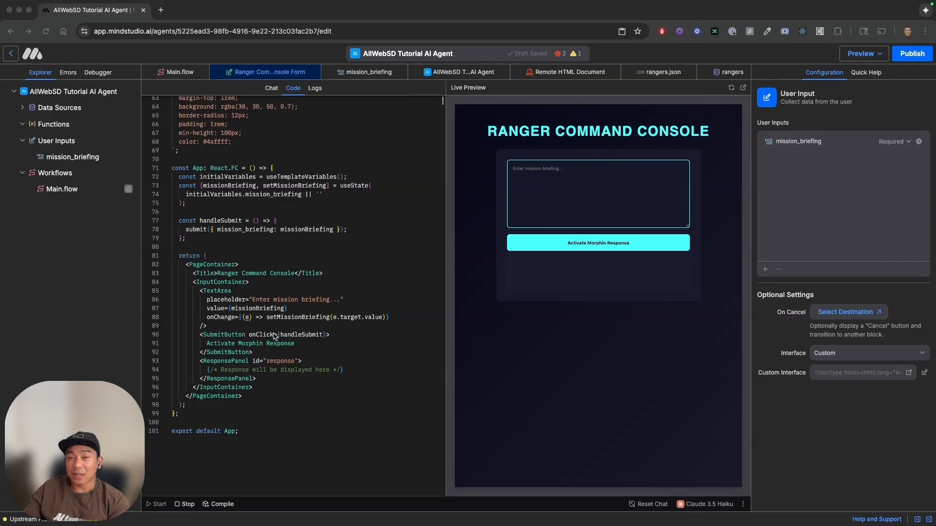
click(269, 379)
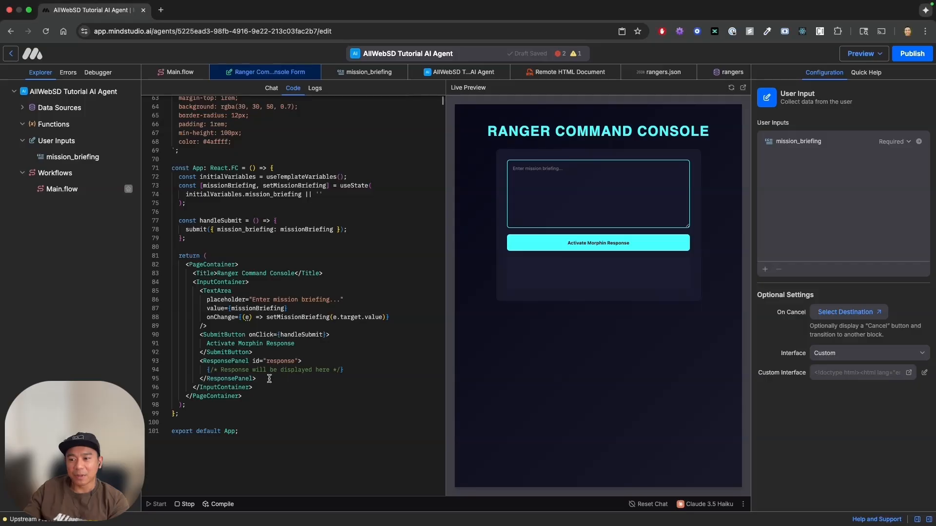
drag(269, 379, 155, 360)
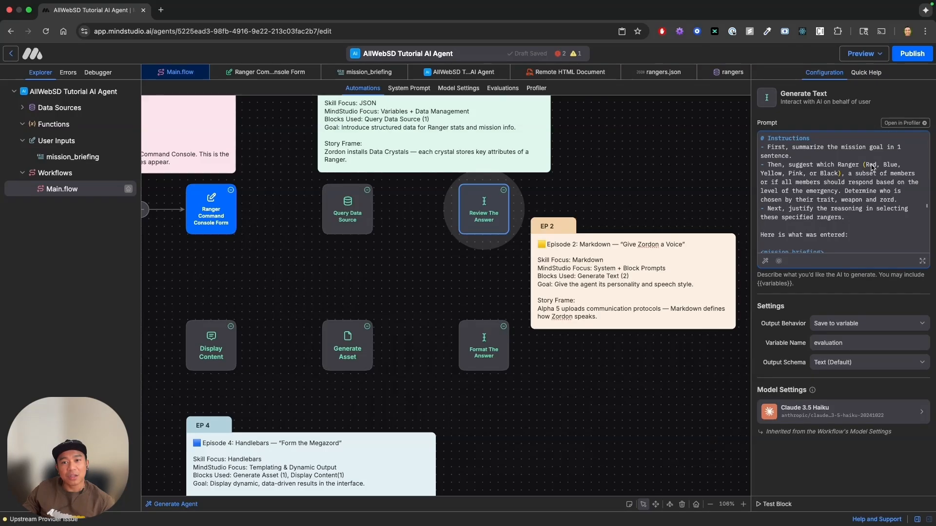
Read the Review The Answer block's prompt, covering its instructions, mission_briefing and answer variables, context and task.
scroll(872, 167, down, 2)
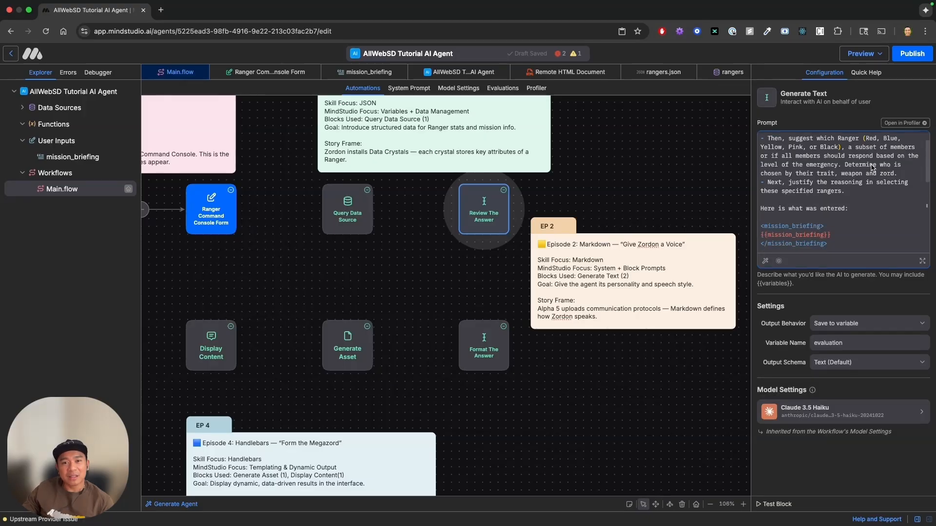
scroll(871, 167, down, 2)
scroll(873, 168, down, 3)
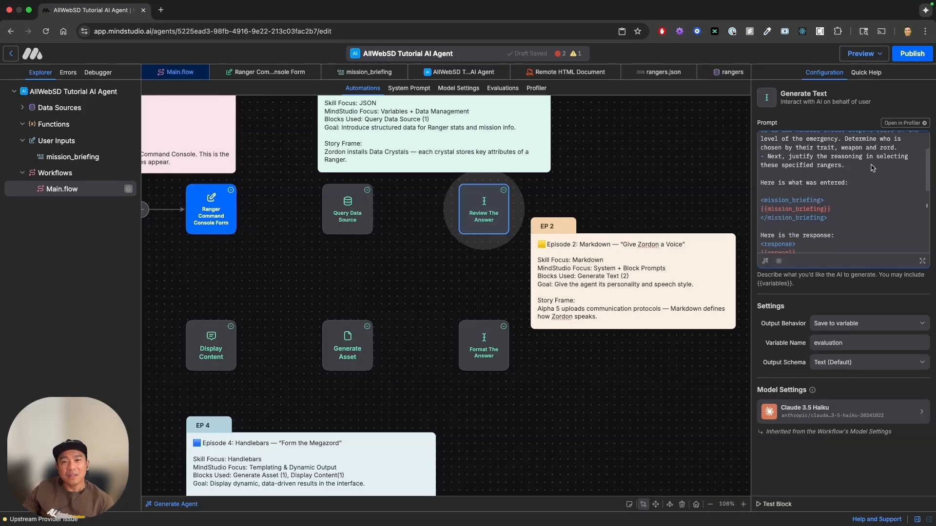
scroll(873, 168, down, 2)
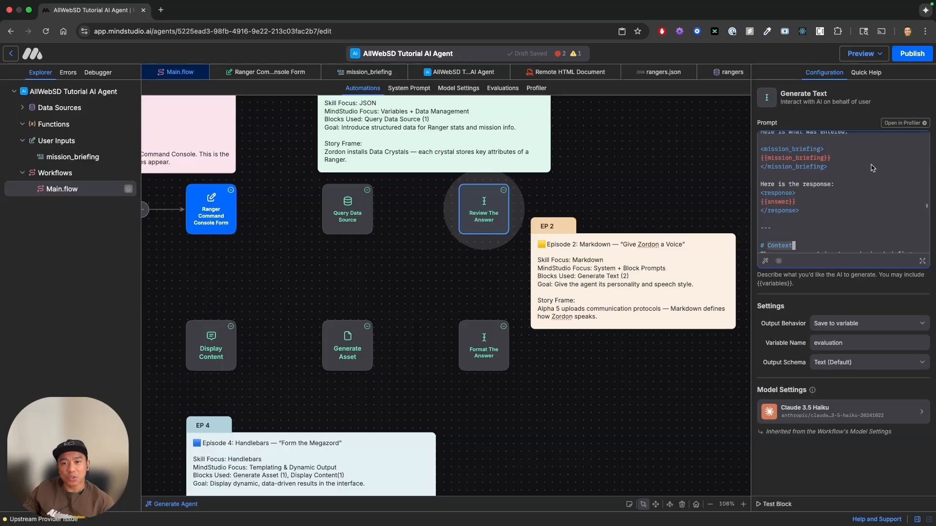
scroll(872, 168, down, 1)
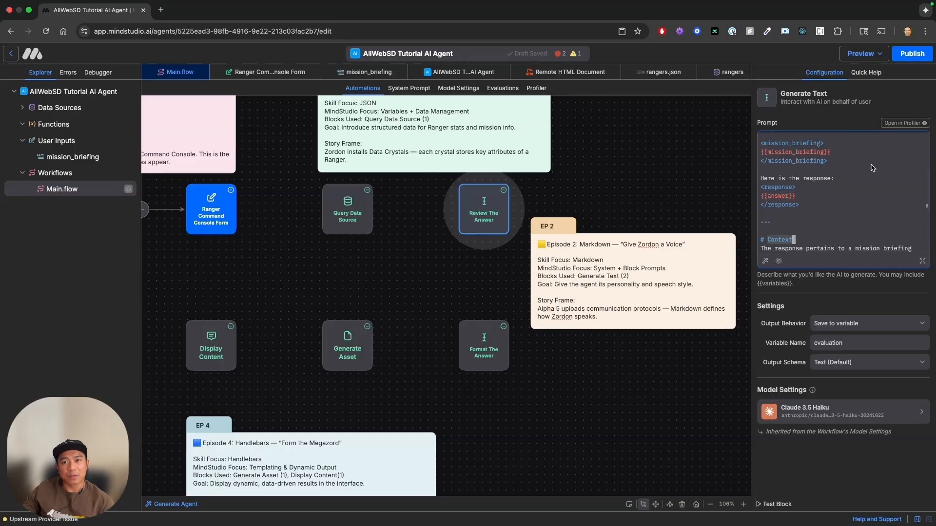
scroll(872, 168, down, 2)
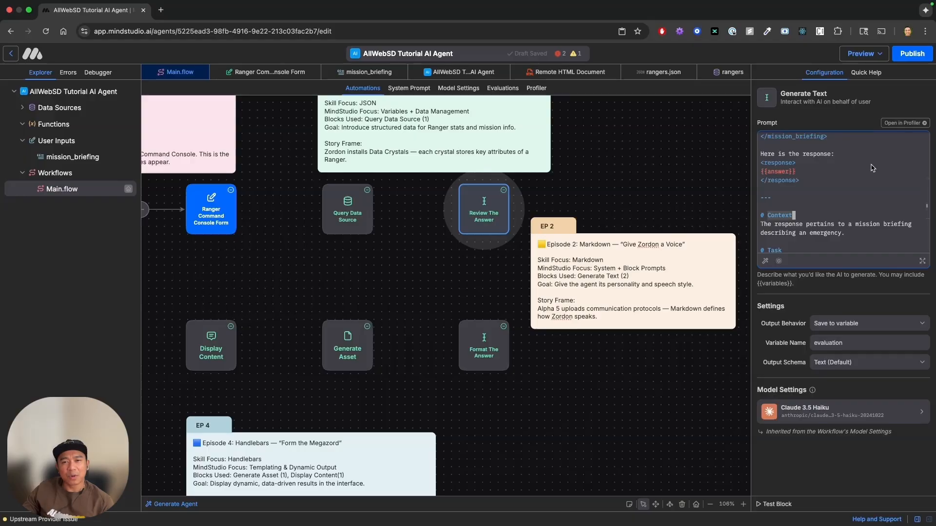
scroll(872, 168, down, 1)
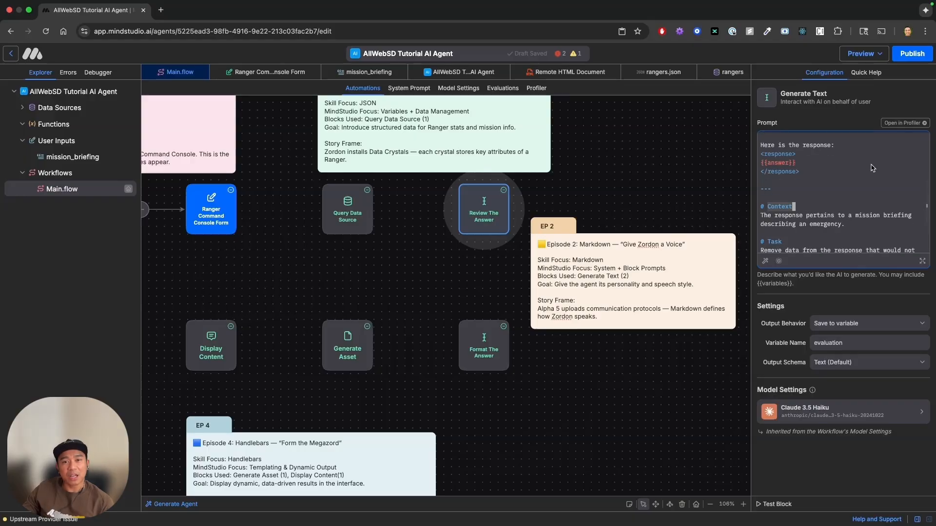
scroll(872, 168, up, 2)
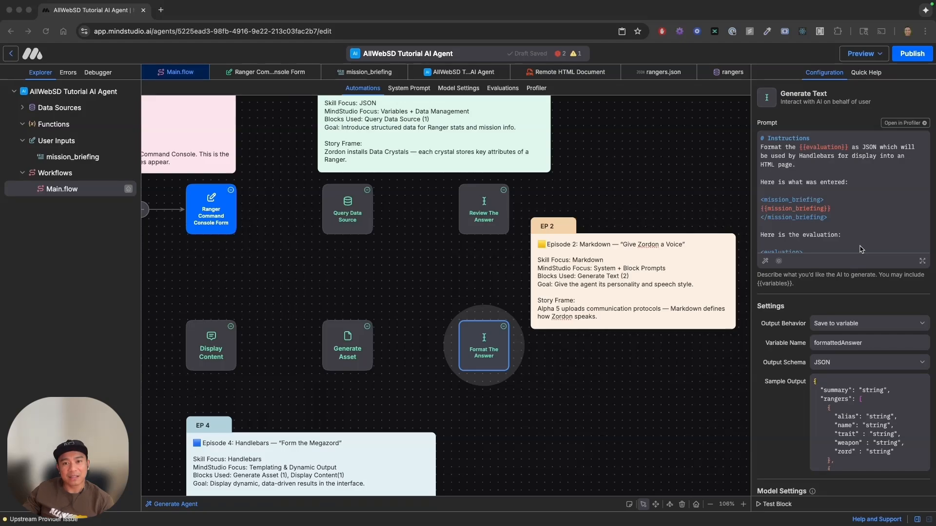
Examine the Format The Answer block's prompt and the full JSON sample output of its output schema.
scroll(852, 234, down, 5)
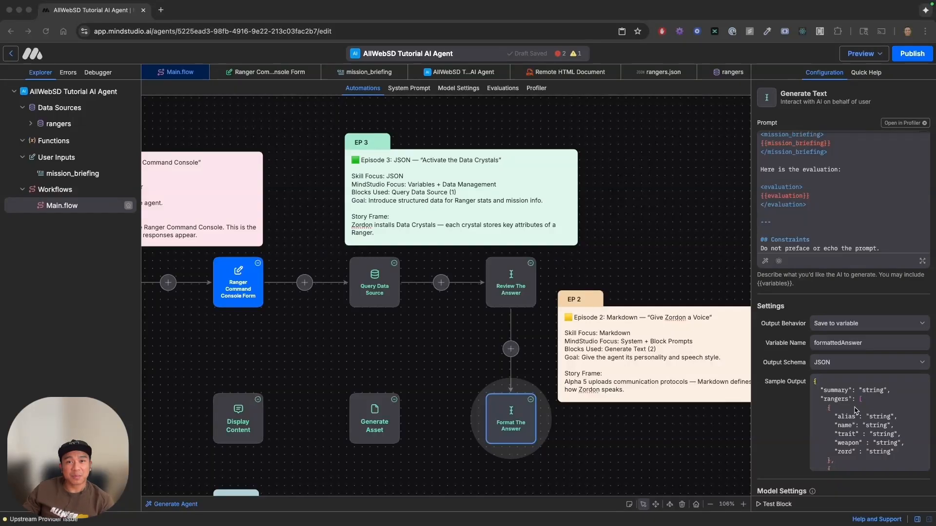
scroll(856, 410, down, 2)
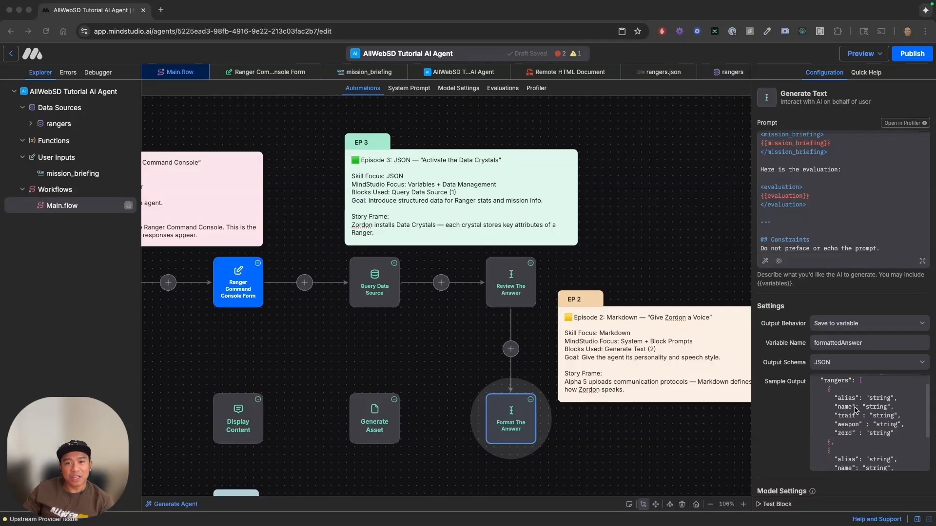
scroll(856, 410, down, 2)
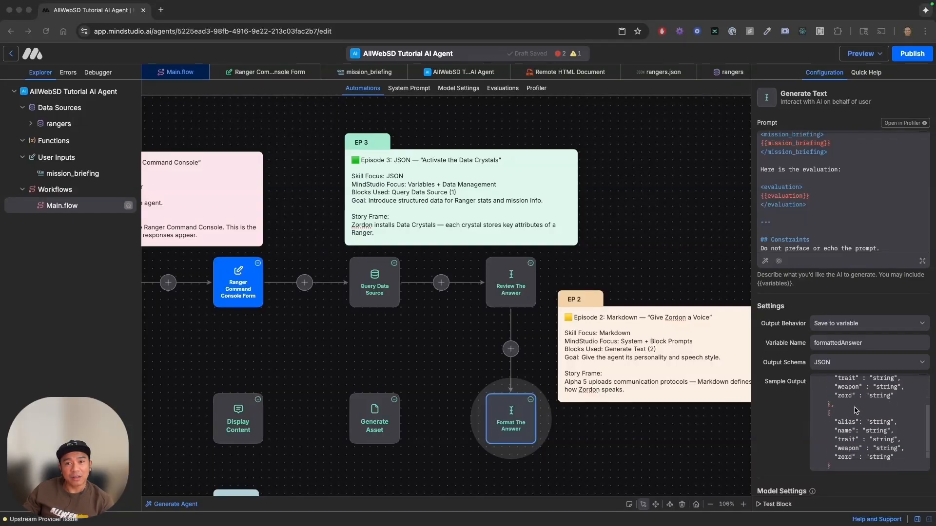
scroll(856, 411, down, 2)
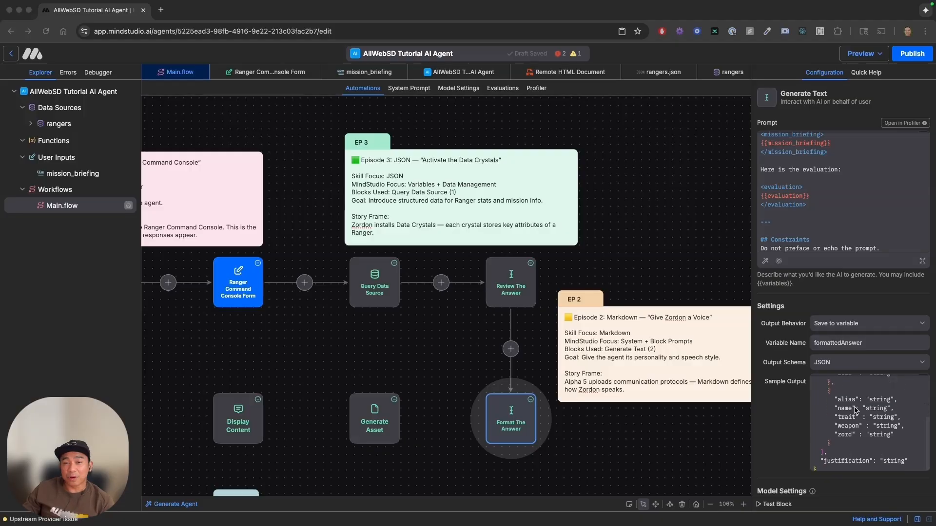
scroll(855, 411, down, 2)
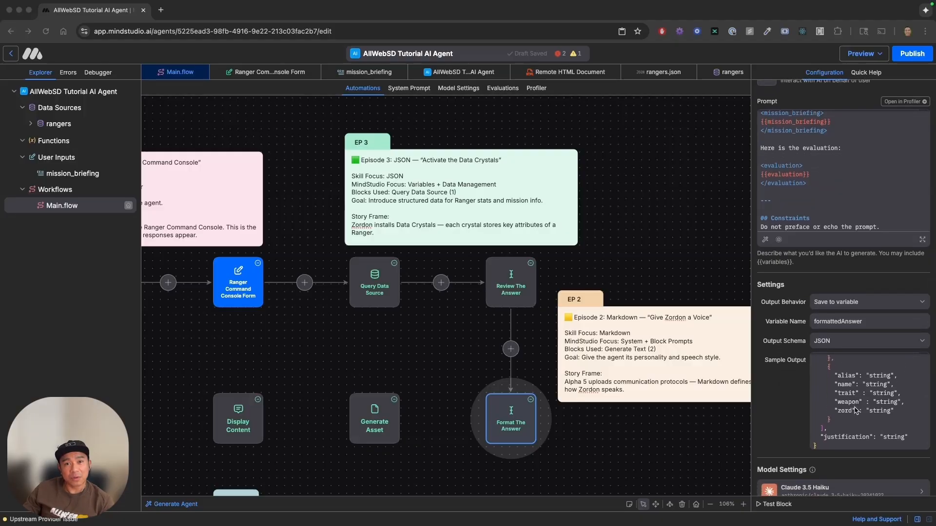
scroll(855, 411, down, 2)
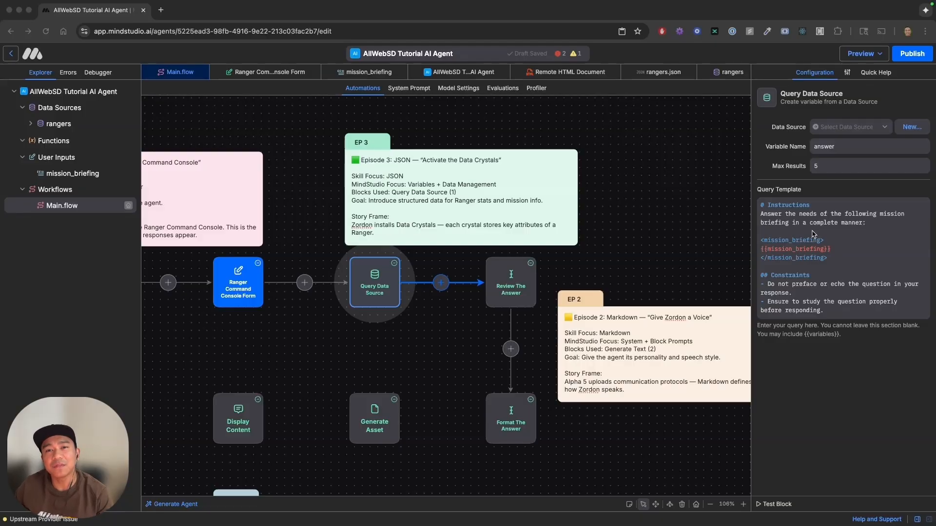
Set the data source of the Query Data Source block to rangers.
click(871, 128)
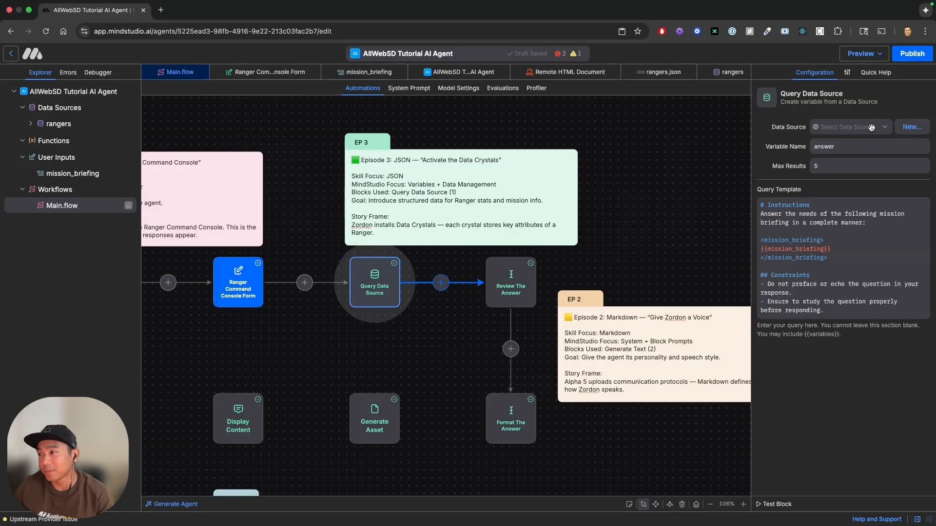
click(871, 128)
click(863, 140)
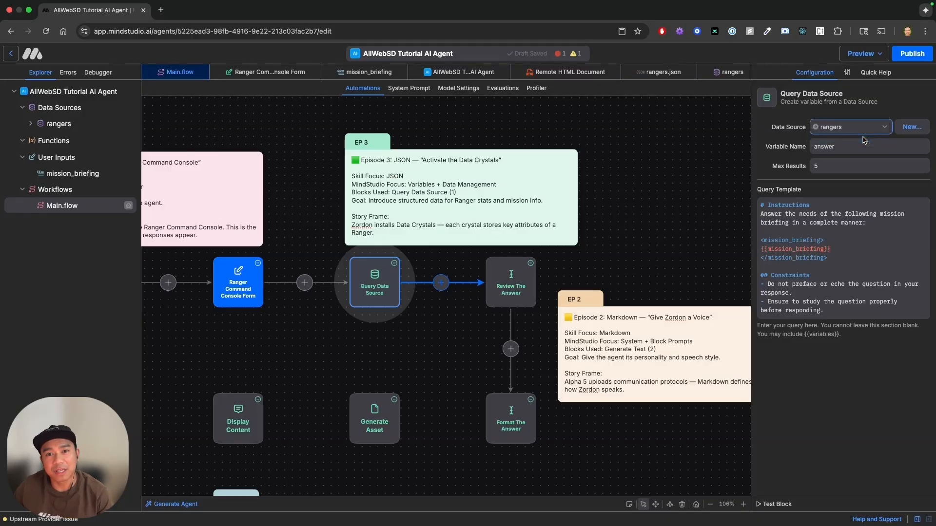
click(884, 234)
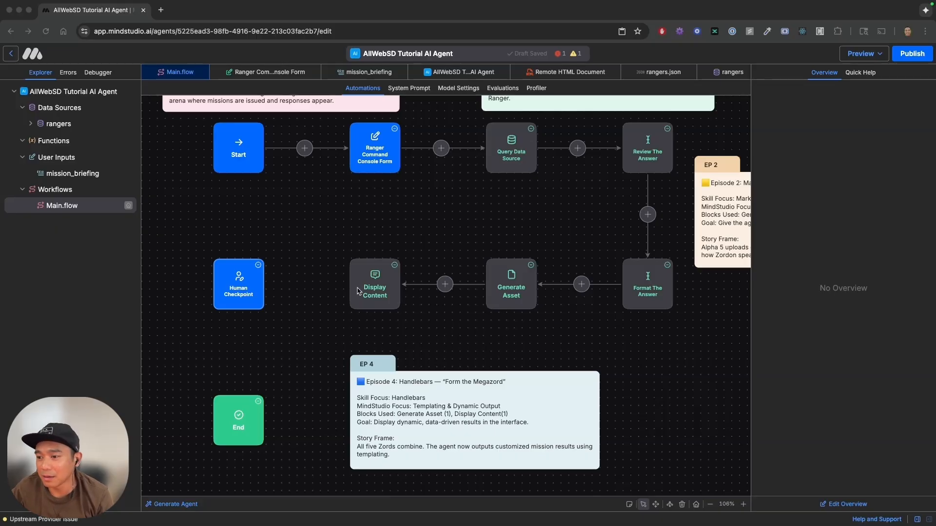
Connect the Display Content block to the Human Checkpoint block in the workflow.
click(389, 282)
click(379, 283)
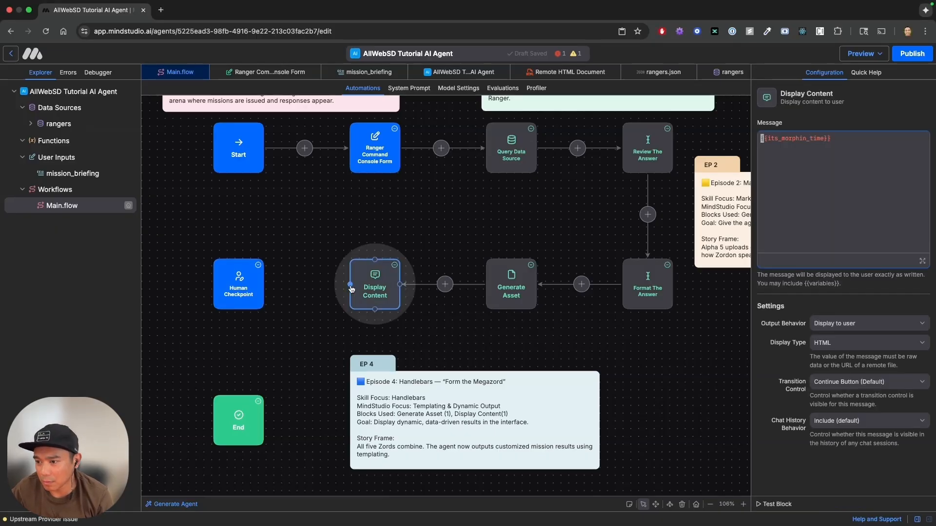
drag(351, 288, 261, 288)
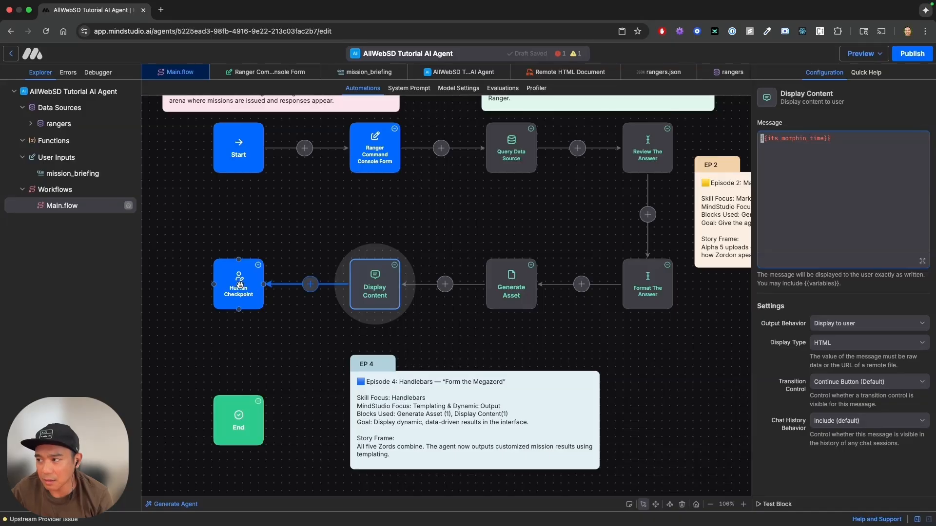
Set the Human Checkpoint's On Approve destination to the End block and its On Reject destination to the Start block.
click(239, 284)
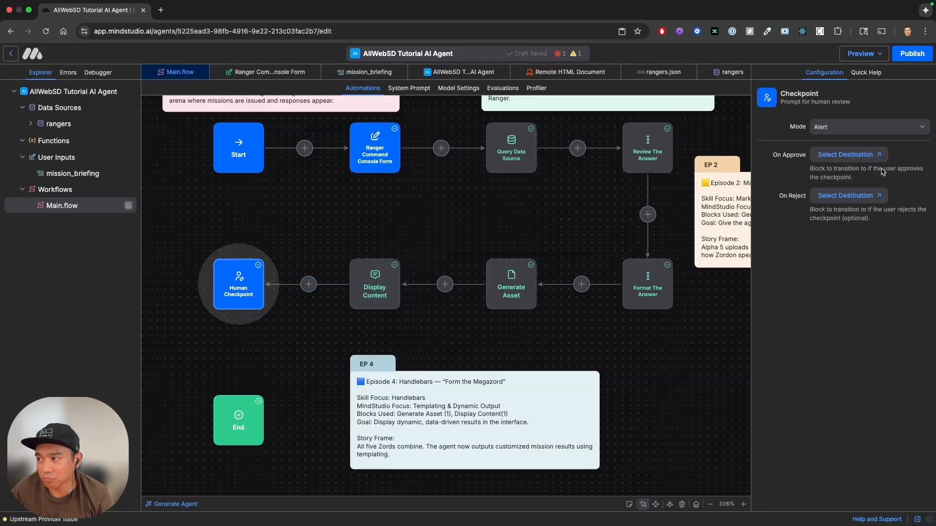
click(865, 155)
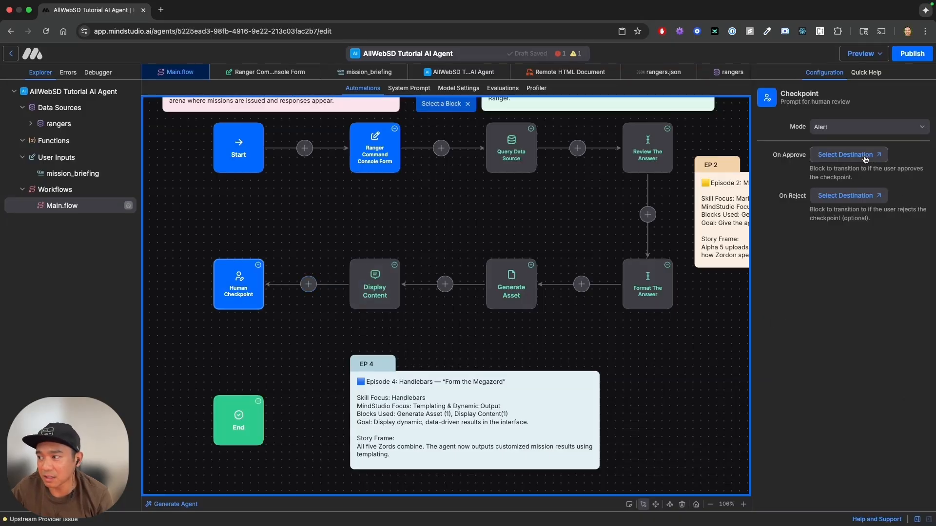
click(245, 422)
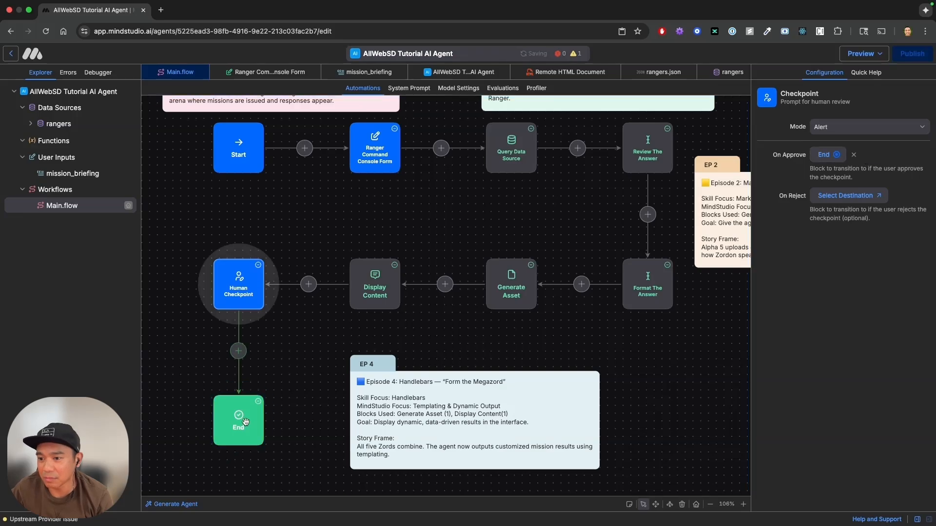
click(860, 196)
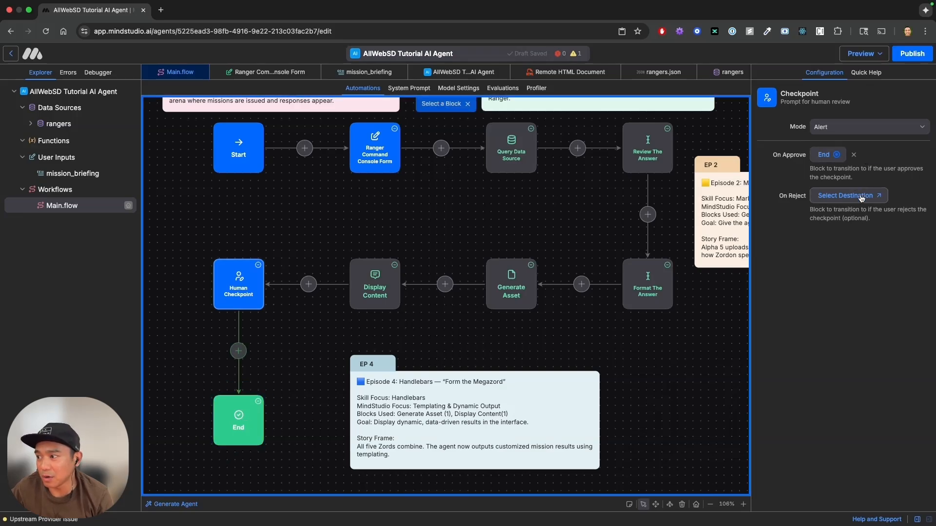
click(239, 149)
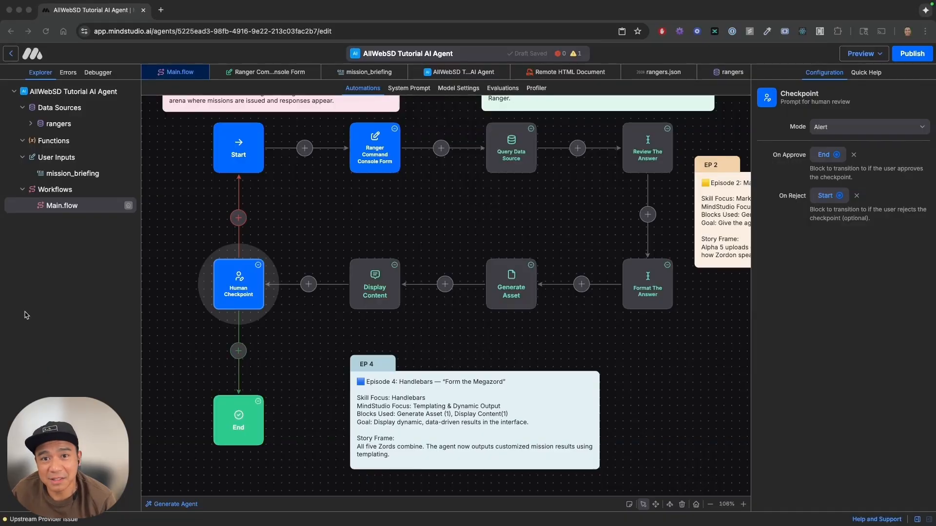
Open the draft agent for a test run and show its debugger.
click(859, 52)
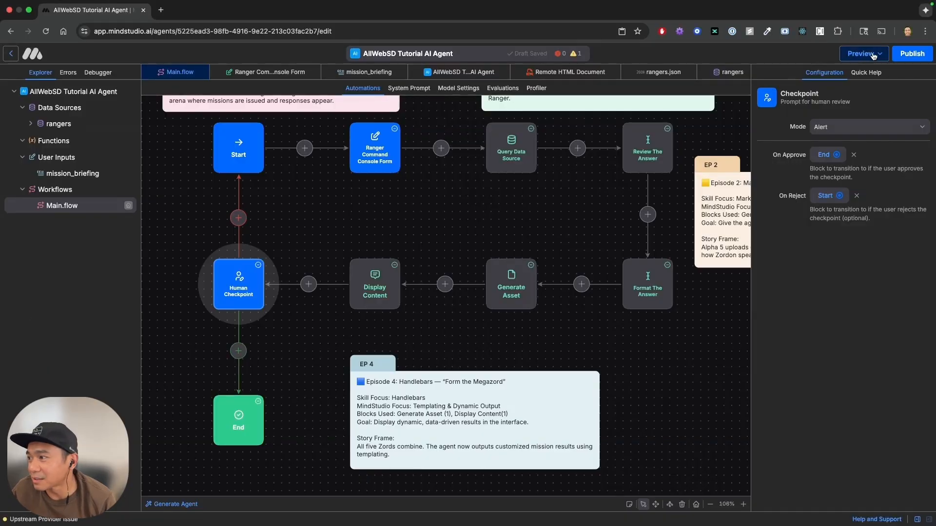
click(878, 55)
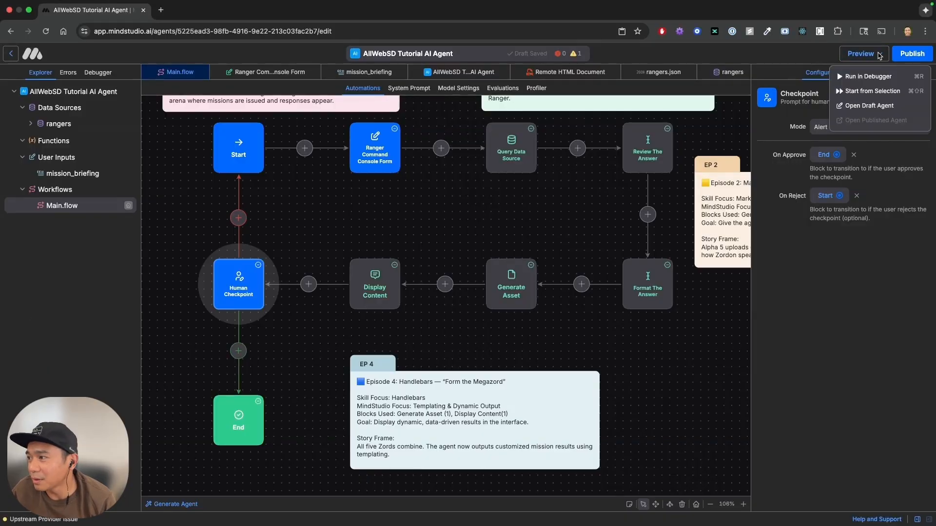
click(869, 105)
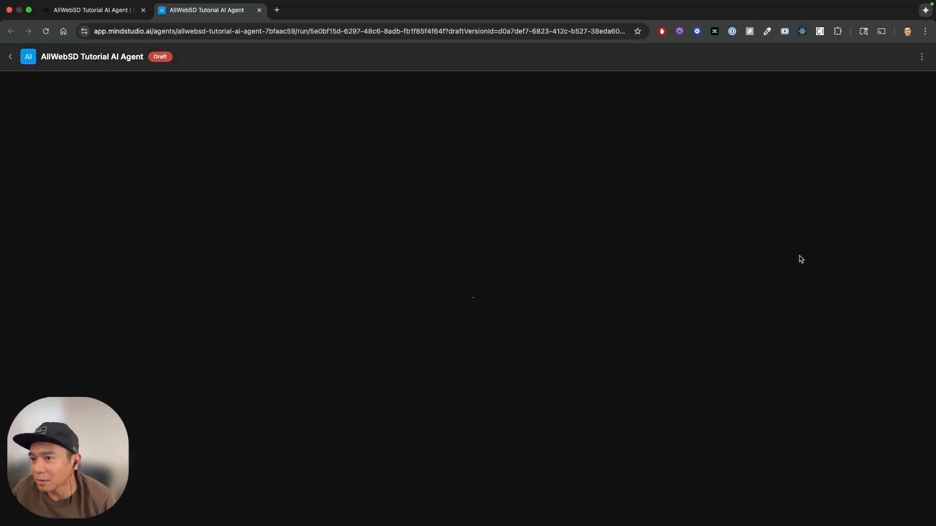
click(921, 56)
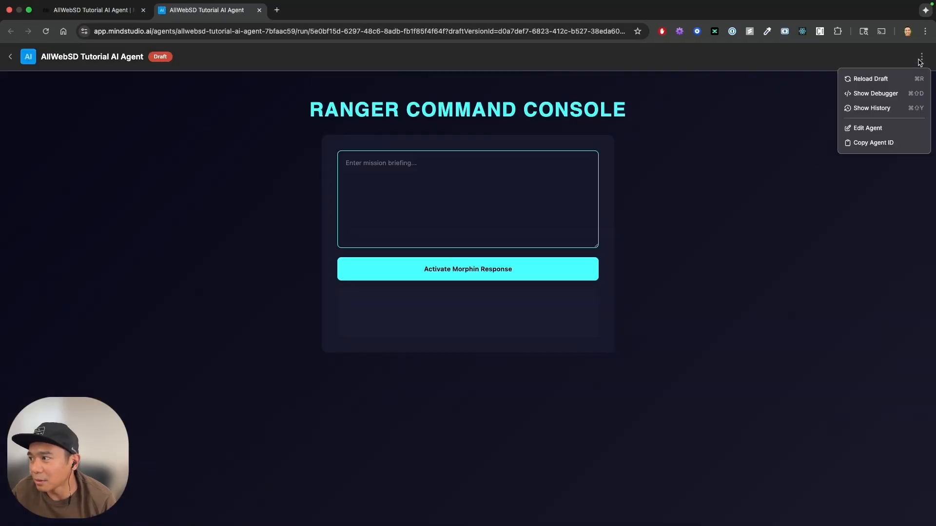
click(875, 93)
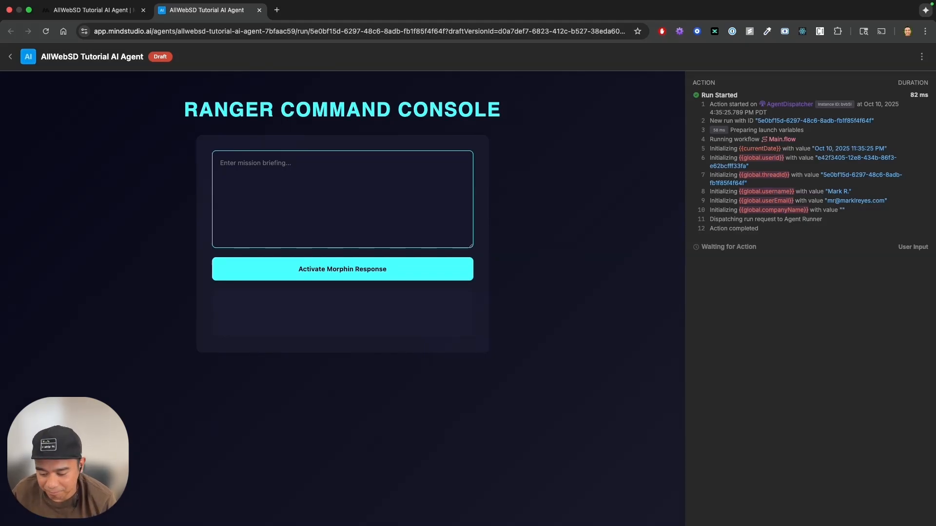
Submit the mission briefing "ALPHA! RITA'S ESCAPED! RECRUIT A TEAM OF TEENAGERS WITH ATTITUDE!" to activate the Morphin response.
key(super+Tab)
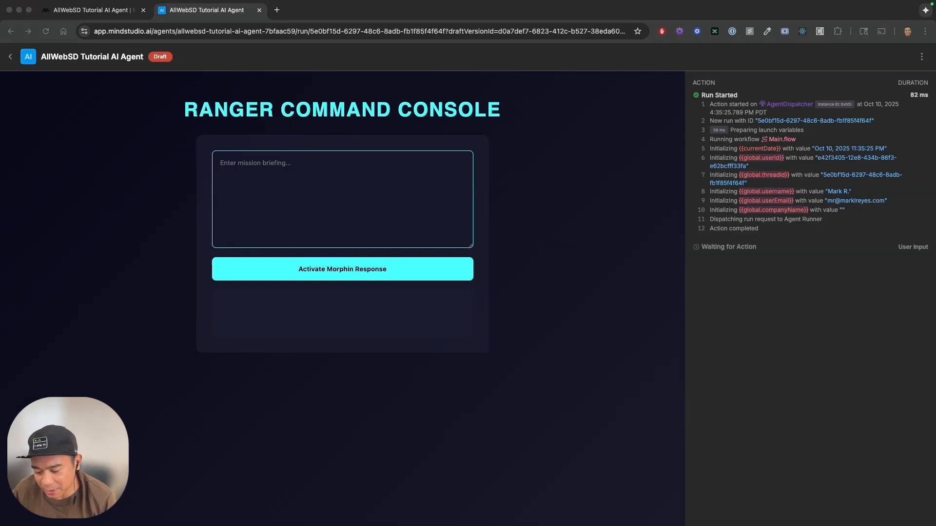
click(355, 177)
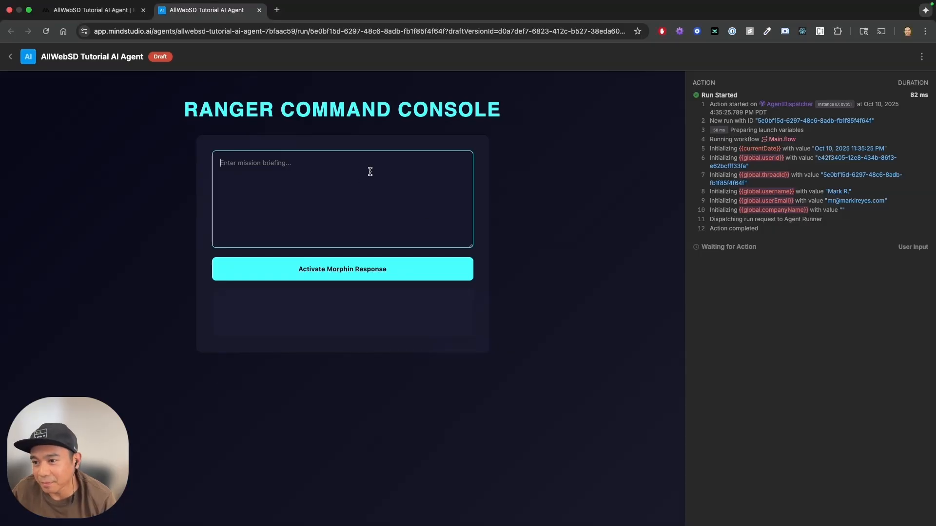
text(ALPHA! RITA'S ESCAPED! RECRUIT A TEAM OF TEENAGERS WITH ATTITUDE!)
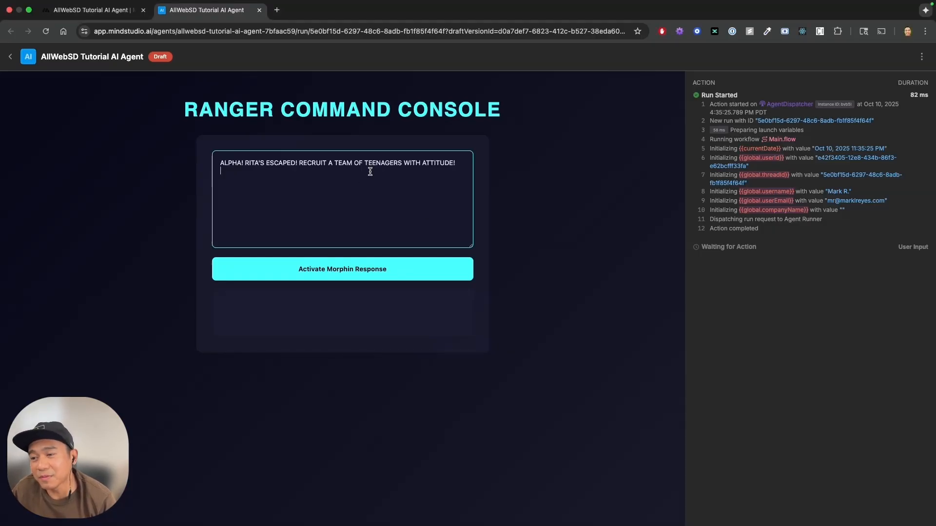
click(359, 274)
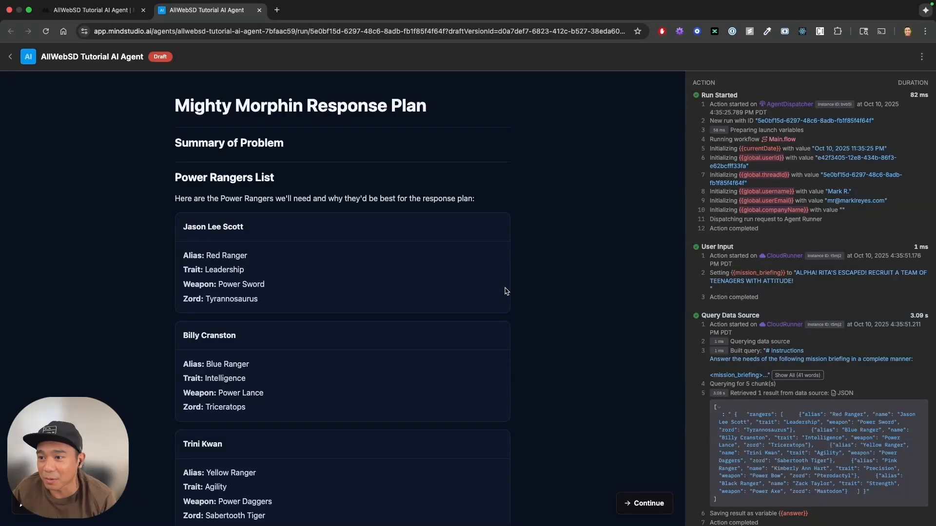
Examine the generated Mighty Morphin Response Plan, including the ranger list and the "Why them?" and Megazord sections.
scroll(505, 291, down, 1)
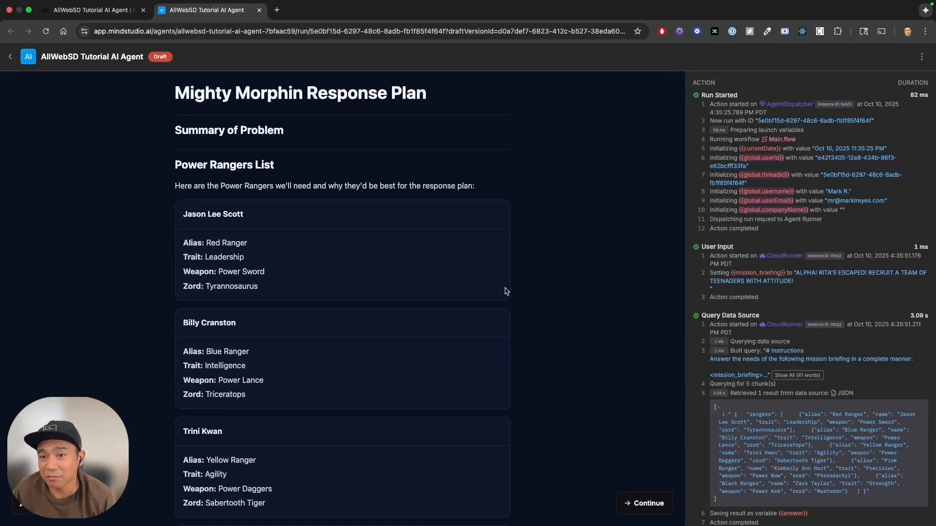
scroll(504, 291, down, 1)
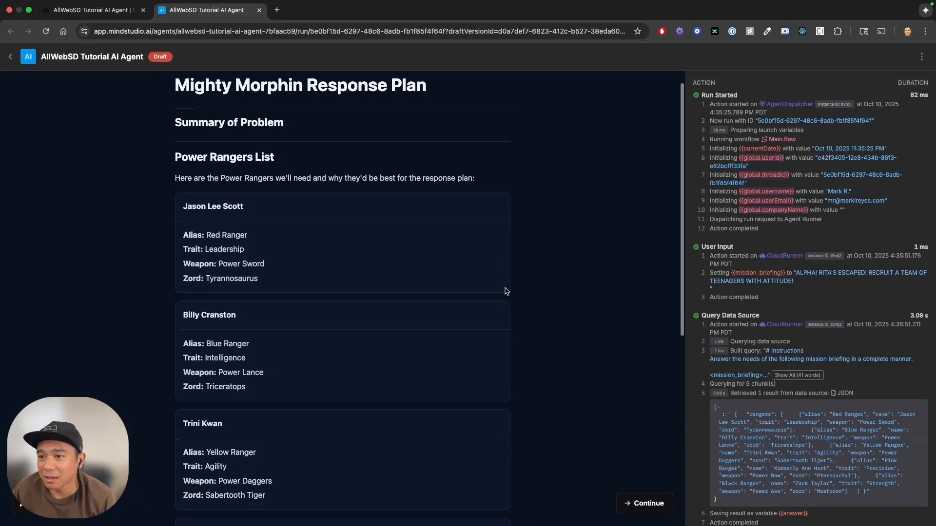
scroll(504, 291, down, 2)
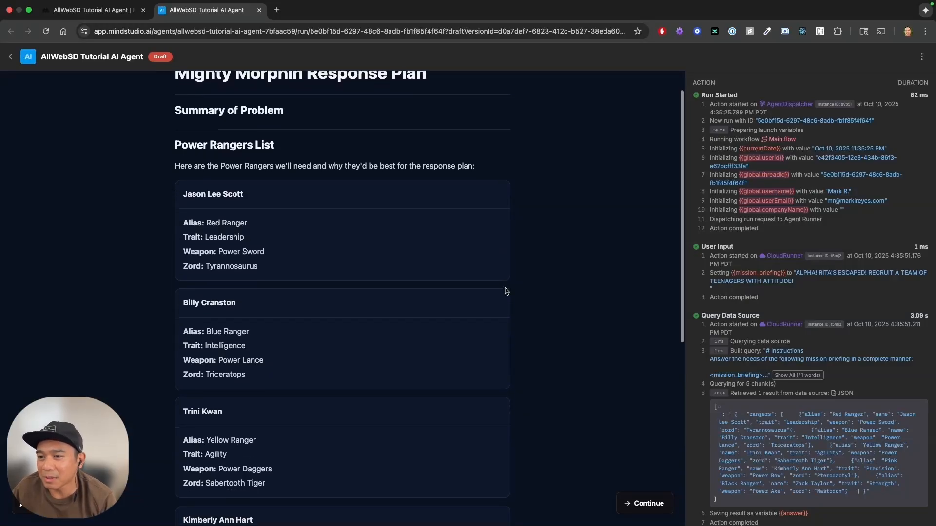
scroll(504, 291, down, 3)
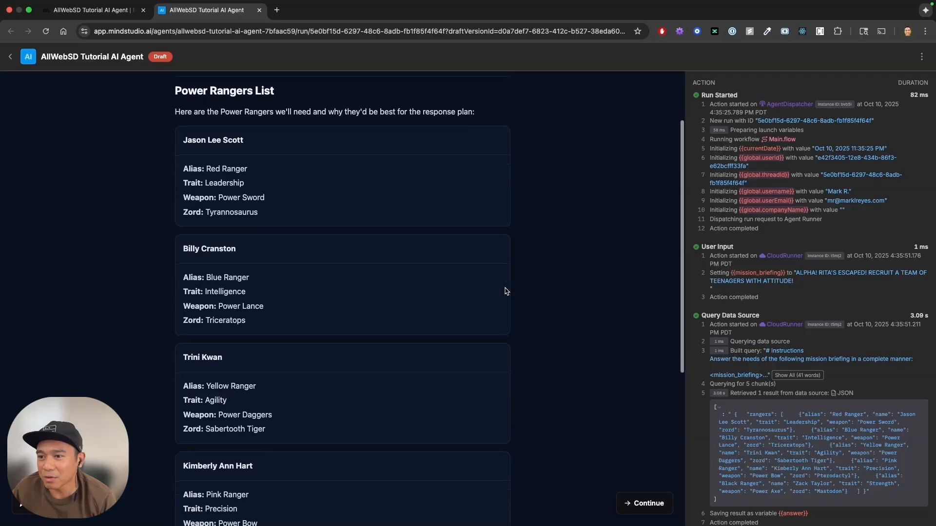
scroll(506, 291, down, 5)
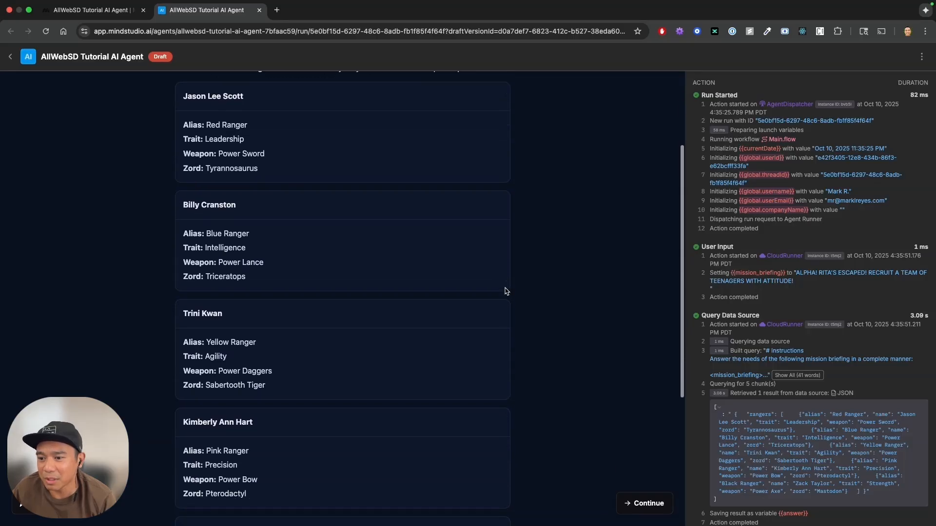
scroll(505, 290, down, 8)
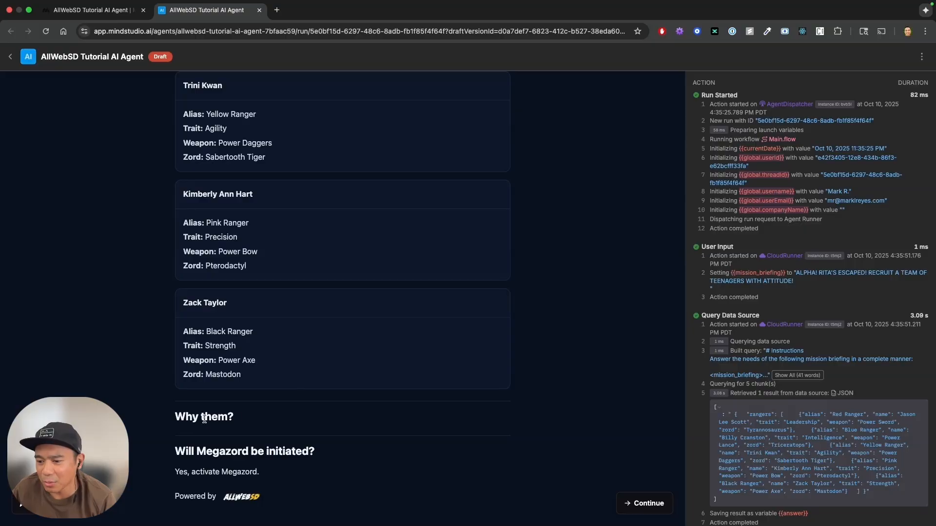
triple_click(227, 428)
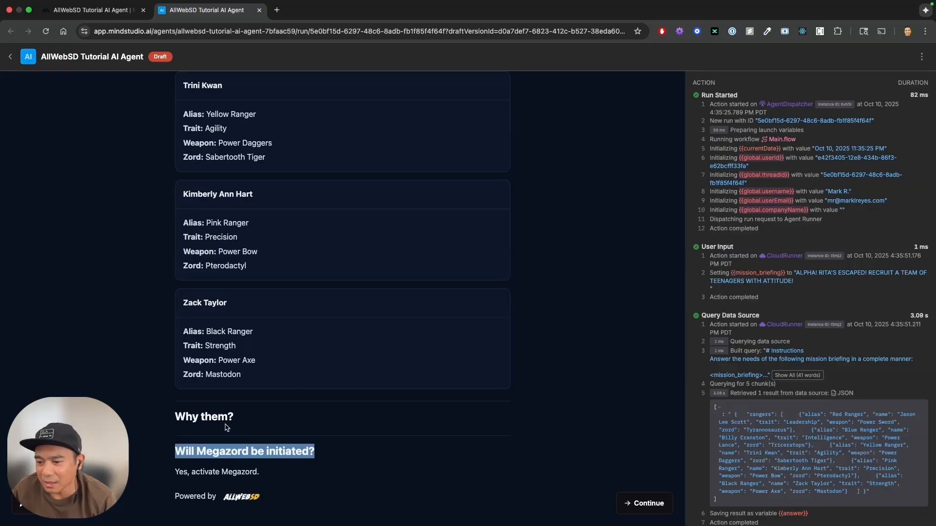
triple_click(215, 416)
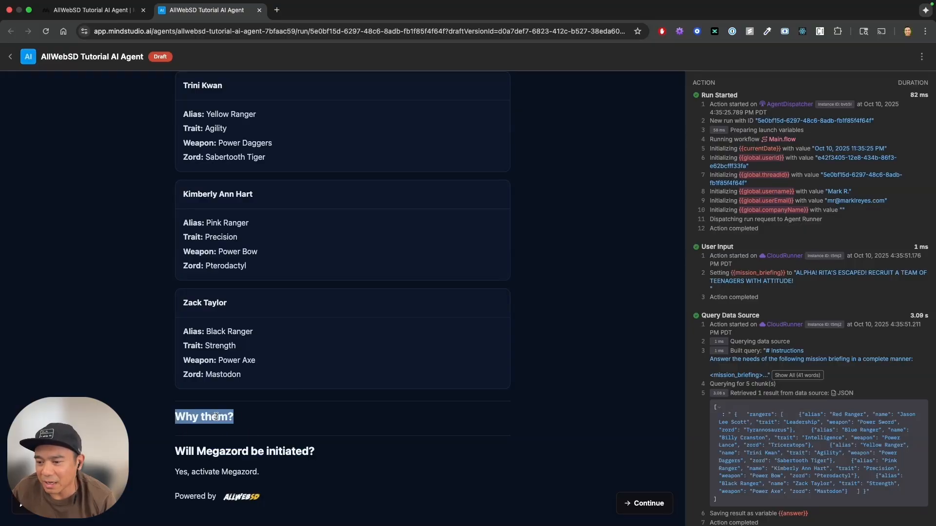
click(249, 440)
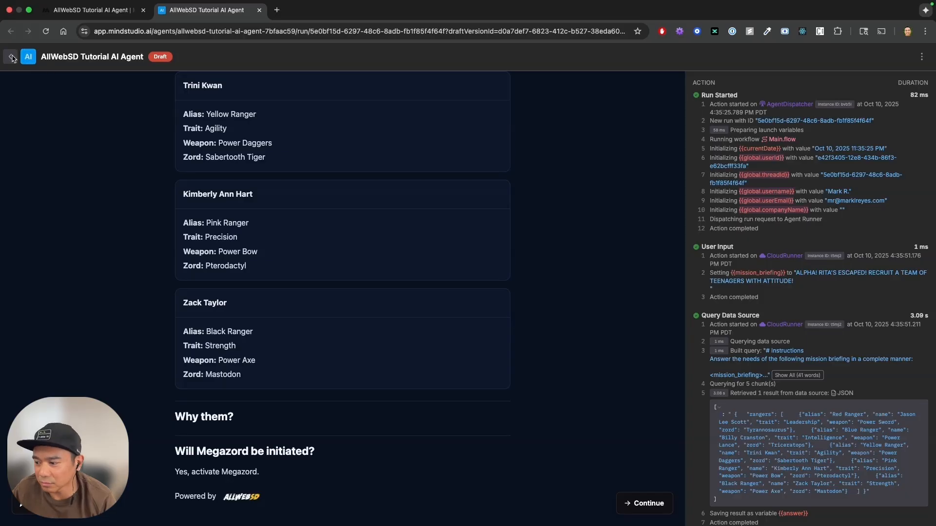
Continue past the response plan to the approval checkpoint and open the agent for editing.
click(644, 507)
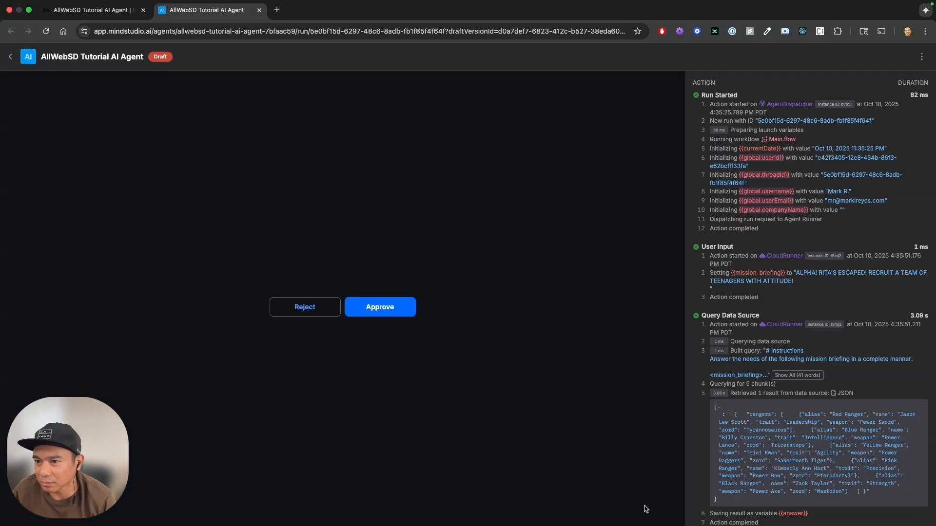
click(922, 56)
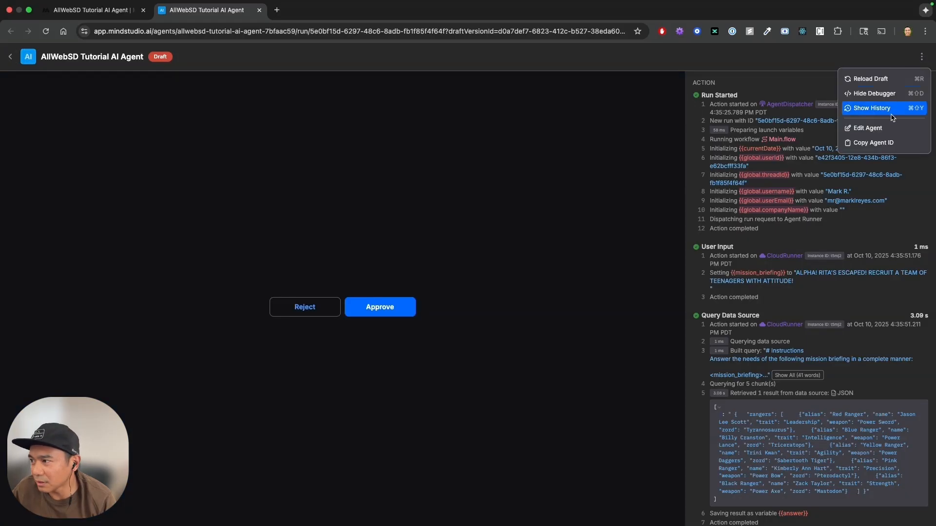
click(871, 128)
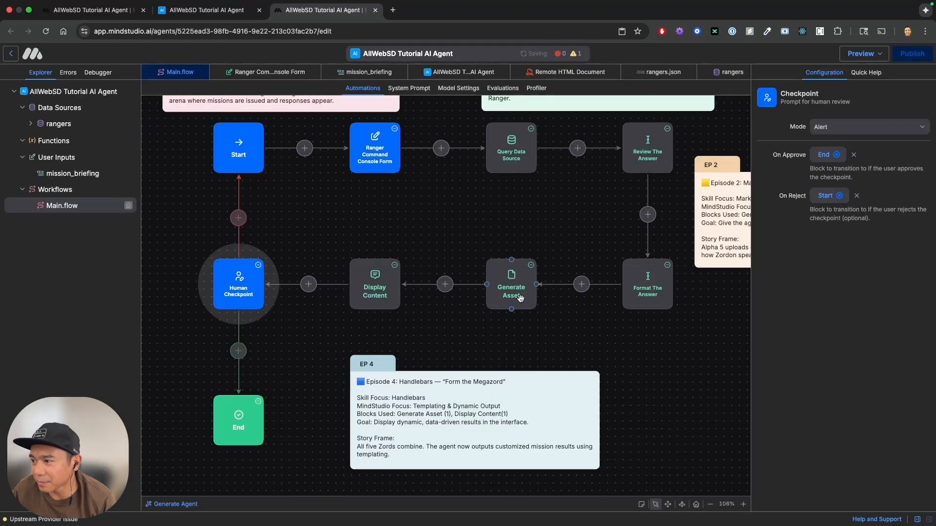
Copy the Generate Asset block's entire HTML template into mock_tut.html in Visual Studio Code.
click(381, 291)
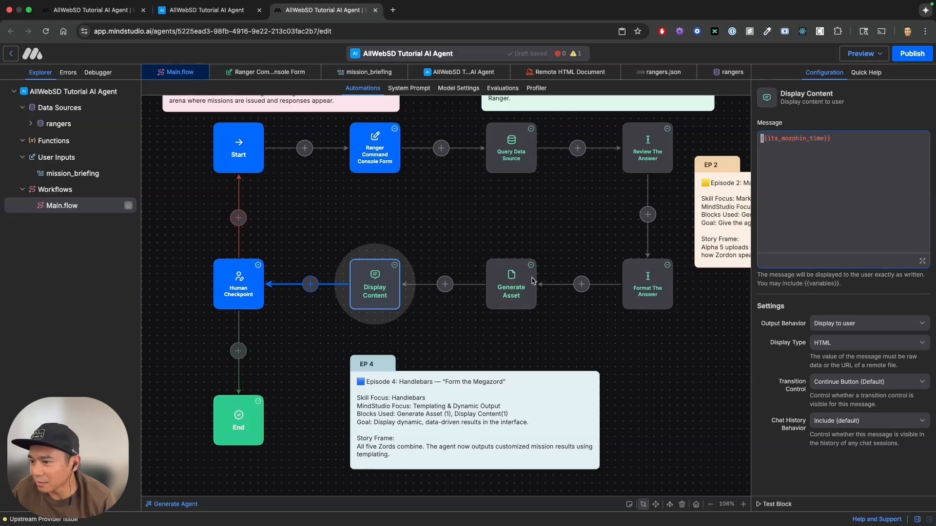
click(518, 286)
scroll(817, 216, down, 3)
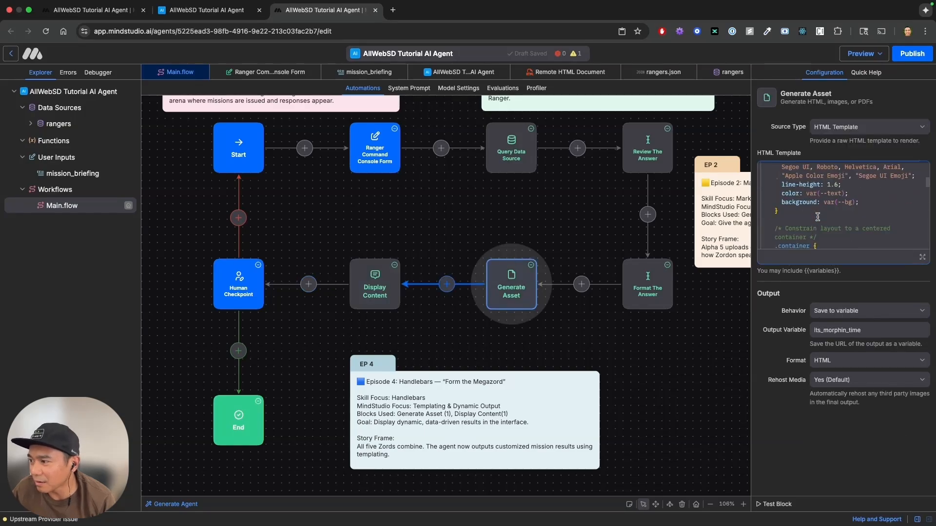
scroll(818, 217, down, 5)
key(ctrl+a)
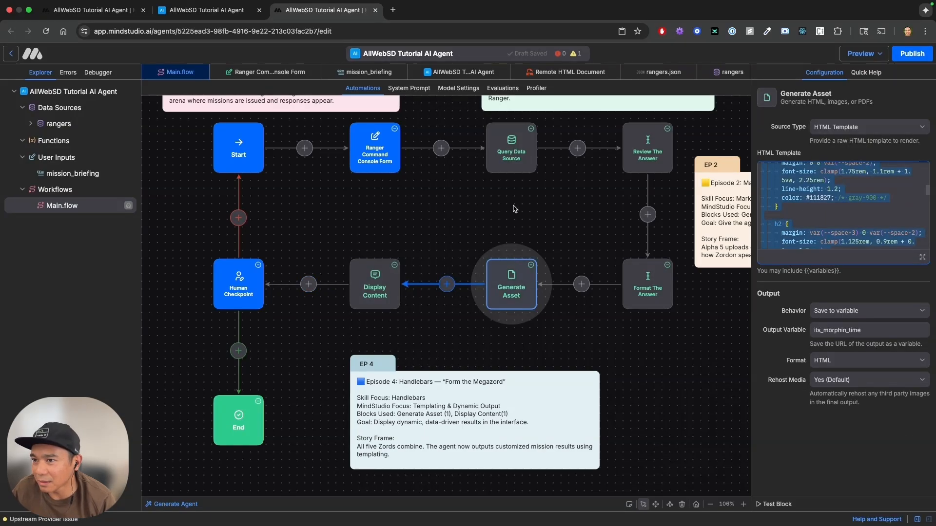
key(super+Tab)
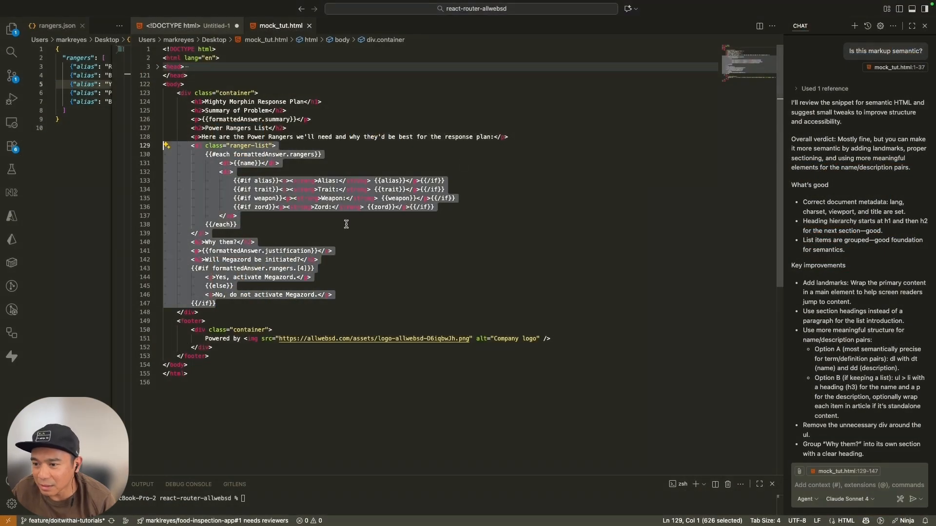
text(<dl class="ranger-list">             {{#each formattedAnswer.rangers}}                 <dt>{{name}}</dt>                 <dd>                     {{#if alias}}<p><strong>Alias:</strong> {{alias}}</p>{{/if}}                     {{#if trait}}<p><strong>Trait:</strong> {{trait}}</p>{{/if}}                     {{#if weapon}}<p><strong>Weapon:</strong> {{weapon}}</p>{{/if}}                     {{#if zord}}<p><strong>Zord:</strong> {{zord}}</p>{{/if}}                 </dd>             {{/each}}         </dl>         <h2>Why them?</h2>         <p>{{formattedAnswer.justification}}</p>         <h2>Will Megazord be initiated?</h2>         {{#if formattedAnswer.rangers.[4]}}             <p>Yes, activate Megazord.</p>             {{else}}             <p>No, do not activate Megazord.</p>         {{/if}})
click(308, 277)
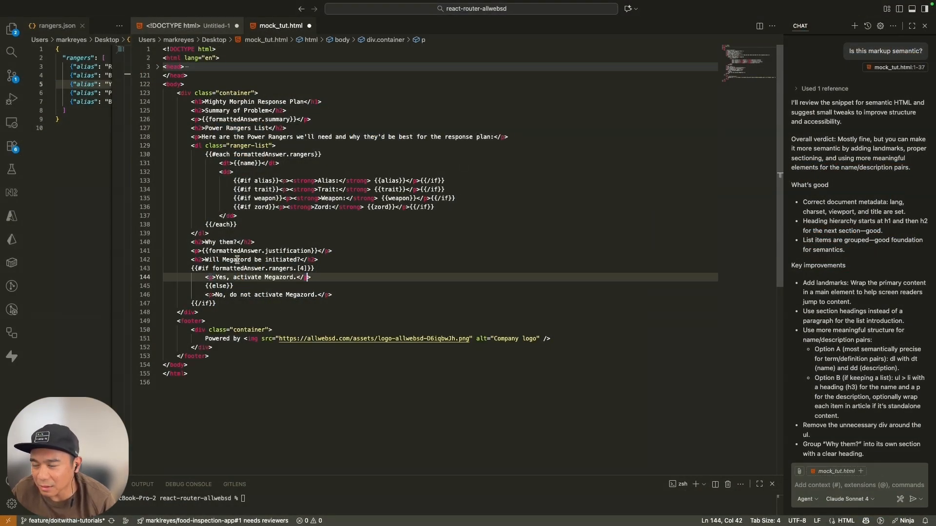
Copy the {{#if alias}} tag in front of the formattedAnswer.justification paragraph and add a closing {{/if}} on the line after it.
drag(234, 181, 280, 181)
key(super+c)
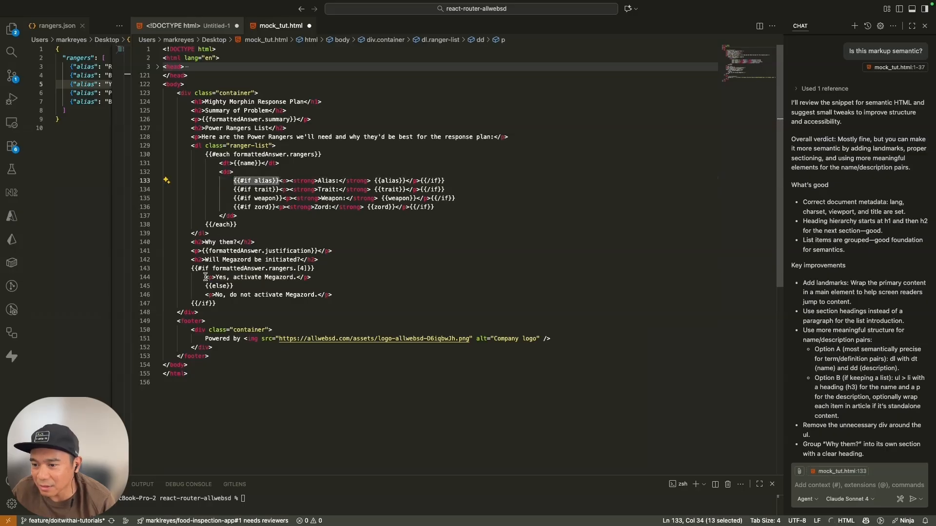
click(192, 250)
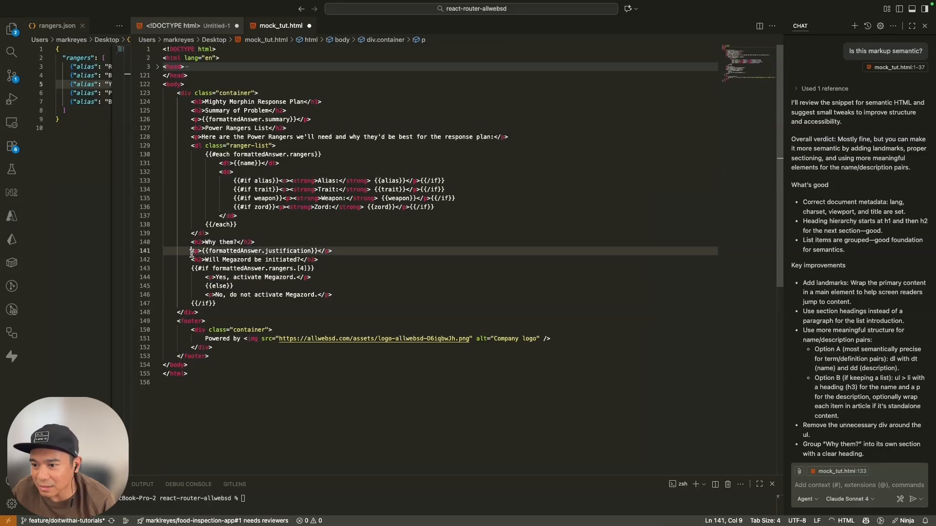
key(super+v)
key(Tab)
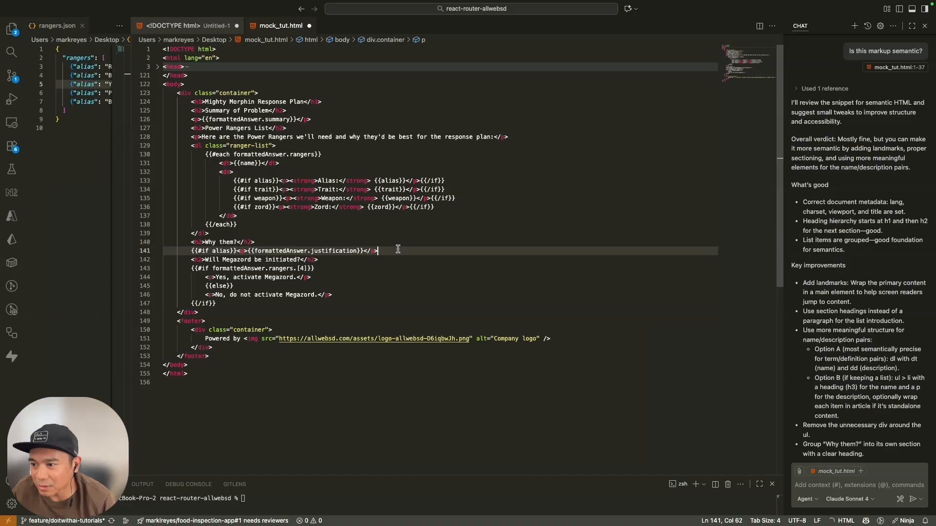
key(Tab)
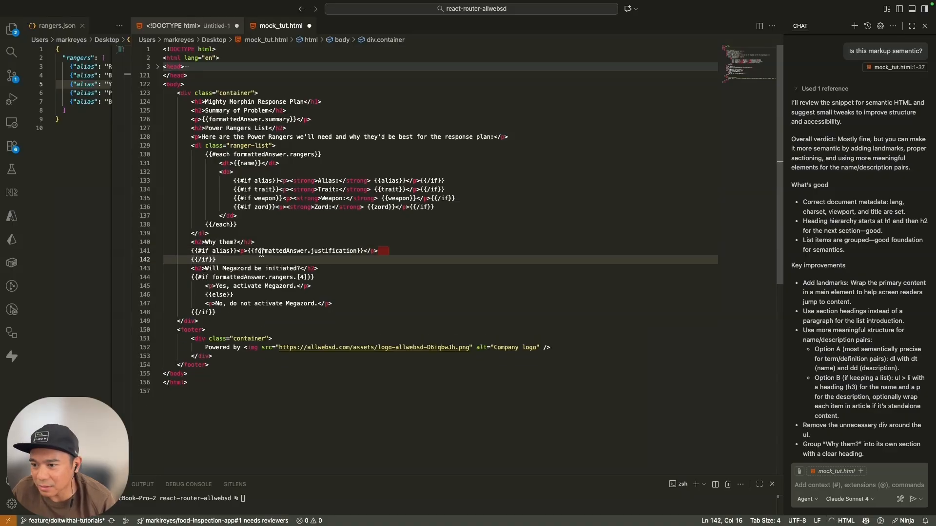
Change the condition of the new if tag before the justification paragraph to formattedAnswer.justification.
click(292, 250)
double_click(222, 250)
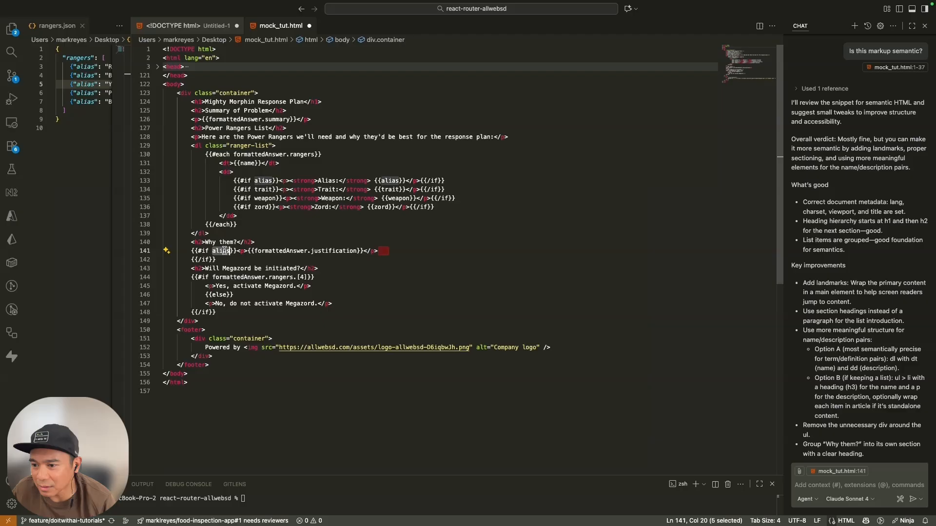
text(formattedAnswer.)
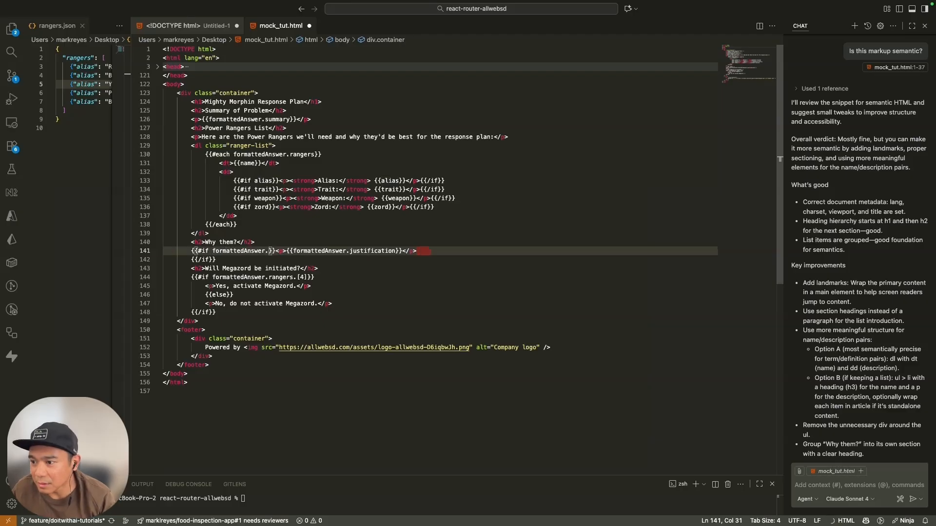
text(justification)
Move the {{#if formattedAnswer.justification}} tag from before the justification paragraph onto its own line above the "Why them?" heading.
click(224, 243)
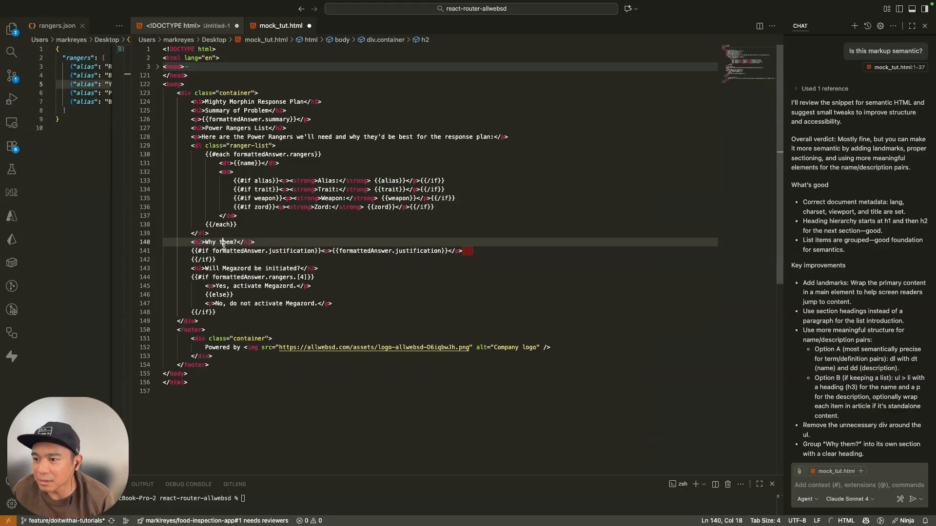
click(231, 268)
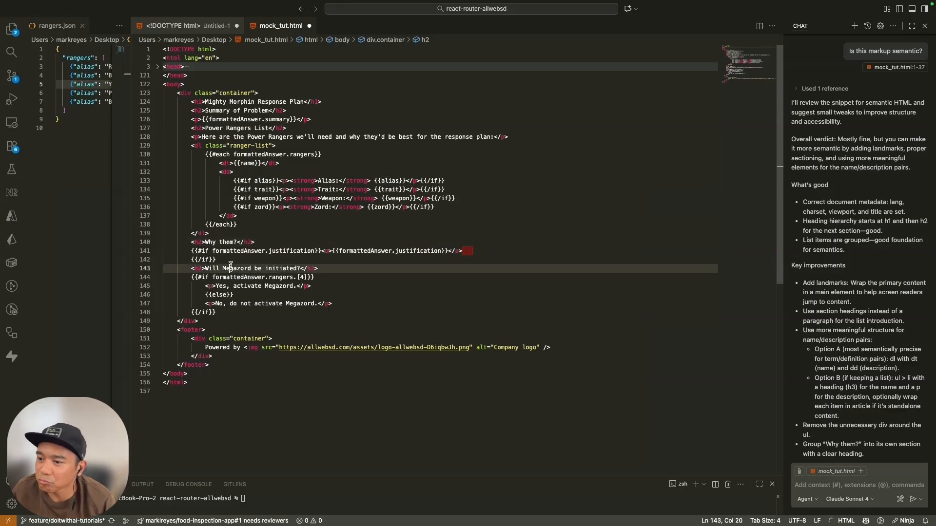
click(192, 251)
shift+click(322, 251)
key(ctrl+c)
key(BackSpace)
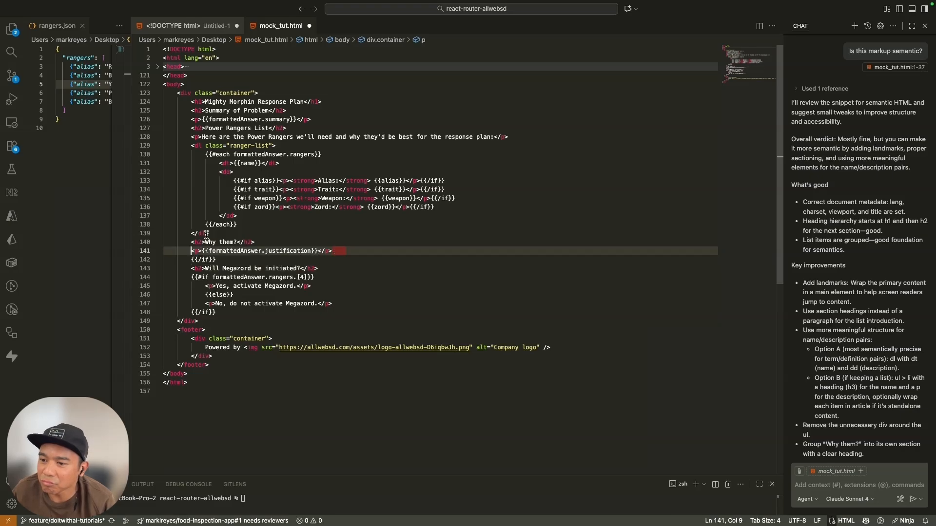
click(206, 234)
key(Return)
key(ctrl+v)
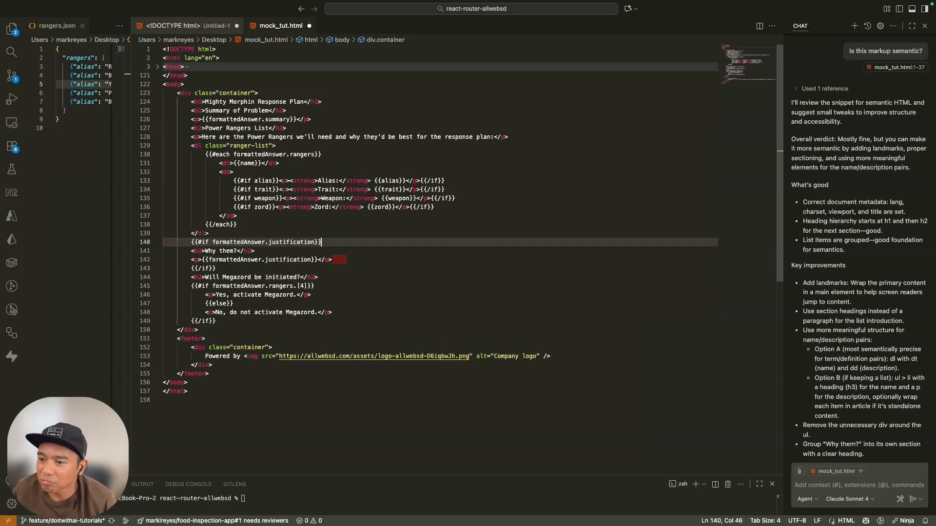
Indent the "Why them?" heading and the justification paragraph one level inside the if block.
click(275, 269)
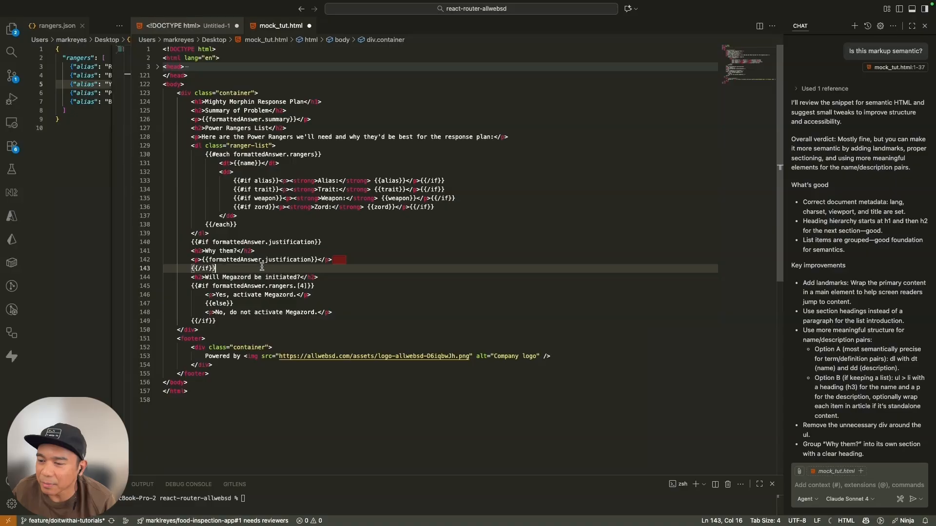
drag(347, 259, 141, 250)
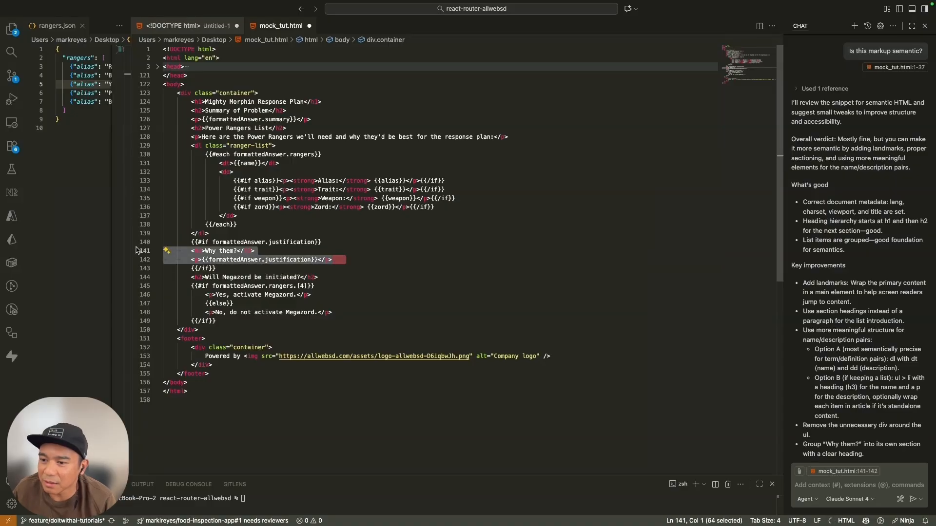
click(253, 265)
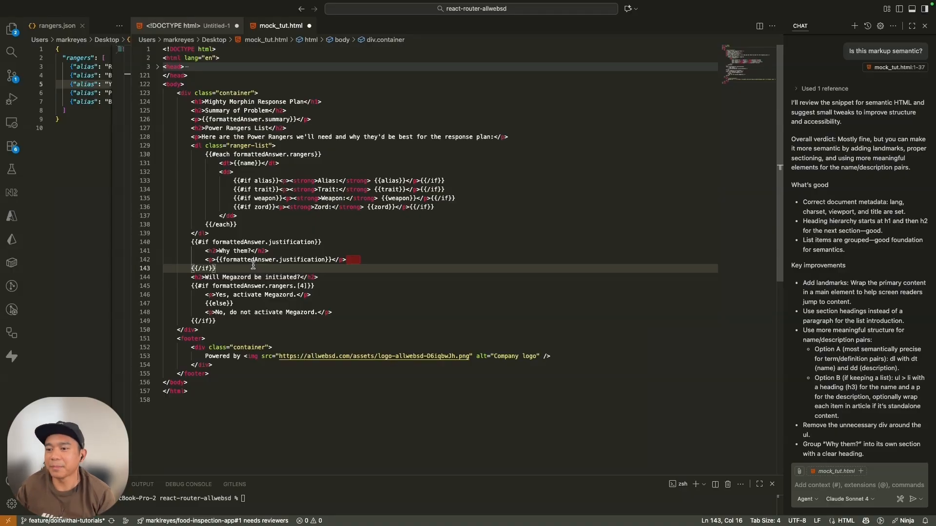
Copy all of mock_tut.html and replace the Generate Asset block's HTML template in MindStudio with it.
key(super+a)
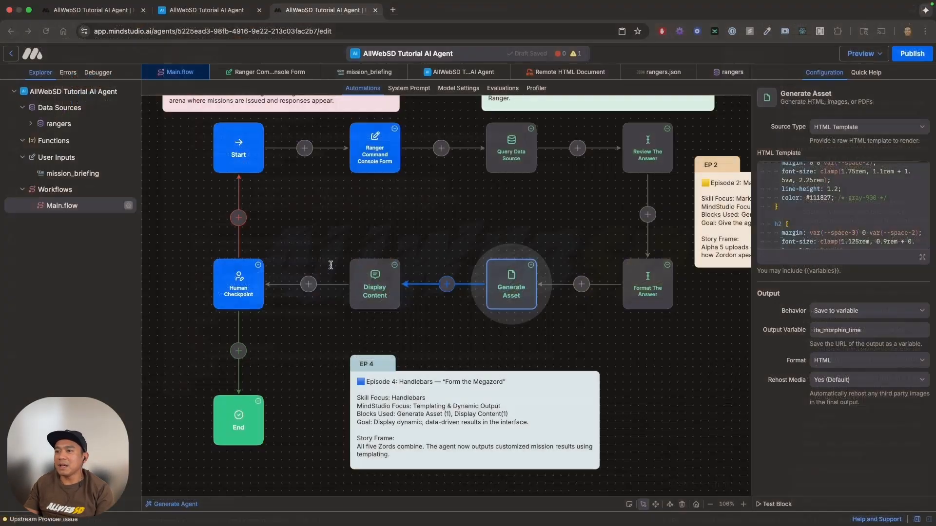
click(845, 209)
key(super+a)
key(super+v)
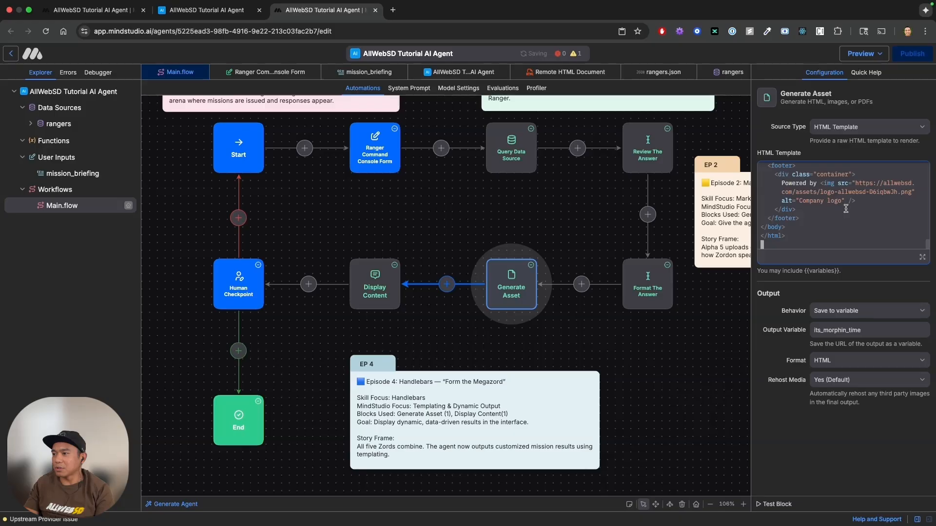
Open the agent's draft and close the older draft tab and the duplicate editor tab.
click(878, 55)
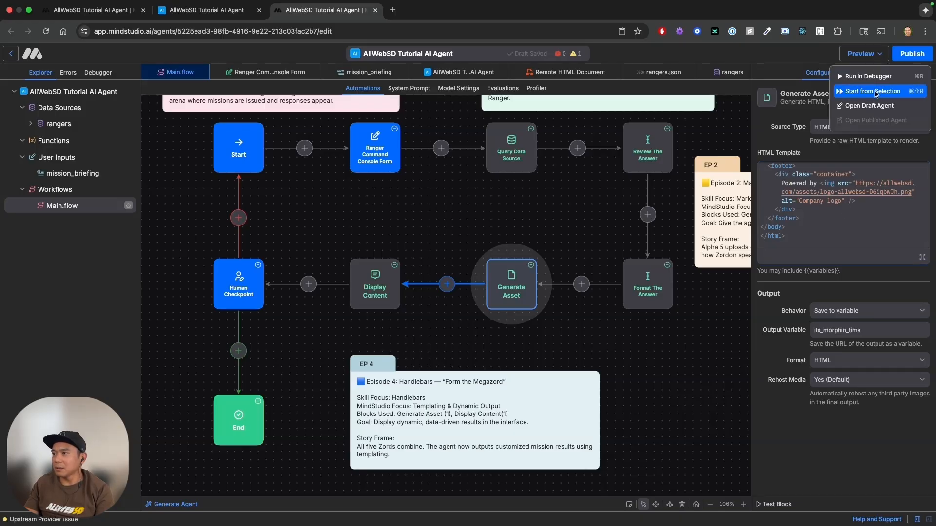
click(873, 105)
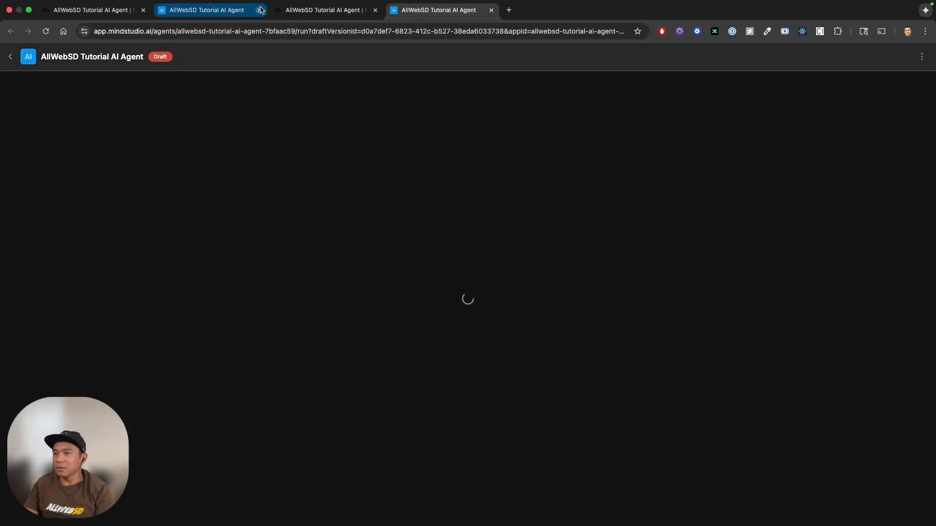
middle_click(167, 13)
middle_click(167, 13)
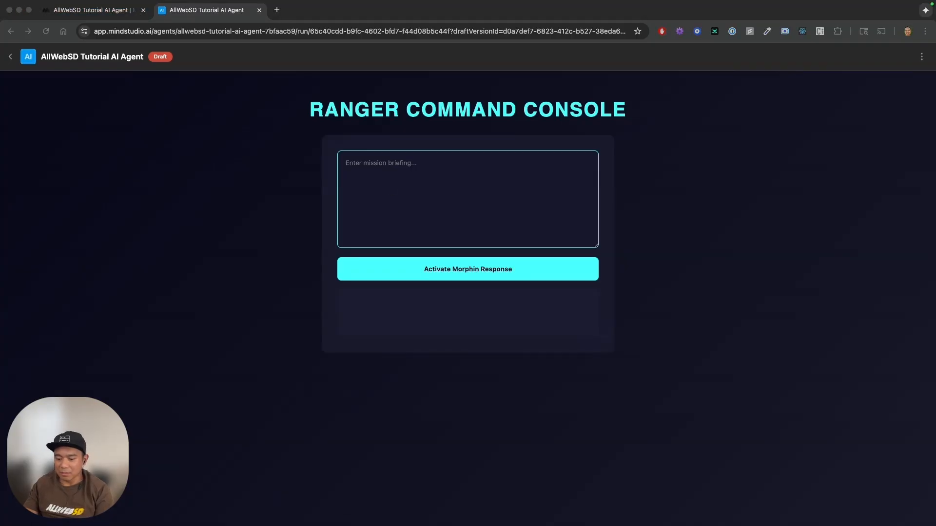
Show the debugger and submit the mission briefing "ALPHA! RITA'S ESCAPED! RECRUIT A TEAM OF TEENAGERS WITH ATTITUDE!".
click(920, 59)
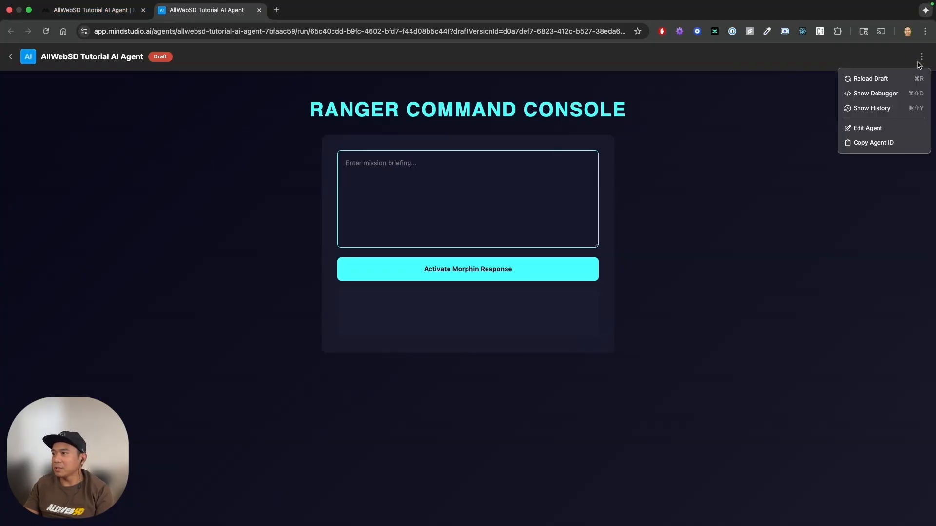
click(892, 93)
text(ALPHA! RITA'S ESCAPED! RECRUIT A TEAM OF TEENAGERS WITH ATTITUDE!)
click(339, 269)
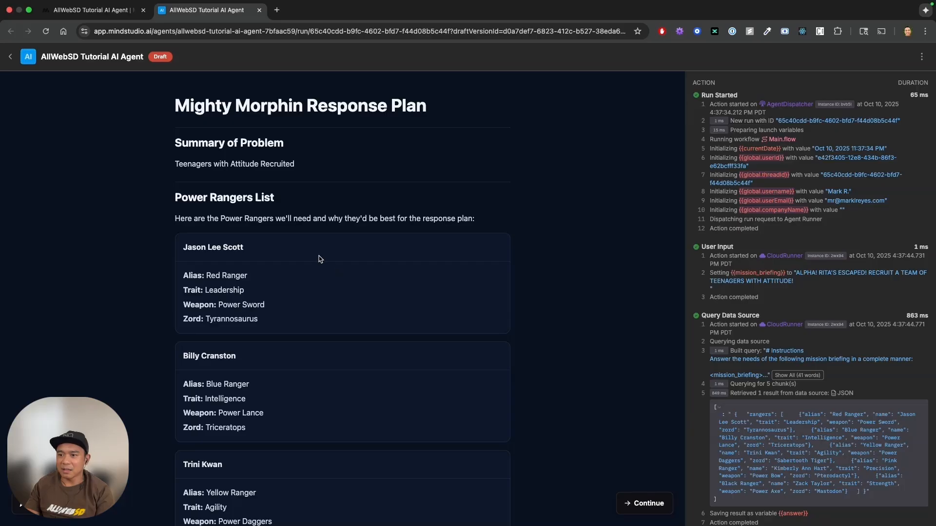
Review the response plan through its "Why them?" and Megazord sections, continue to the approval checkpoint and reject it.
scroll(334, 202, down, 3)
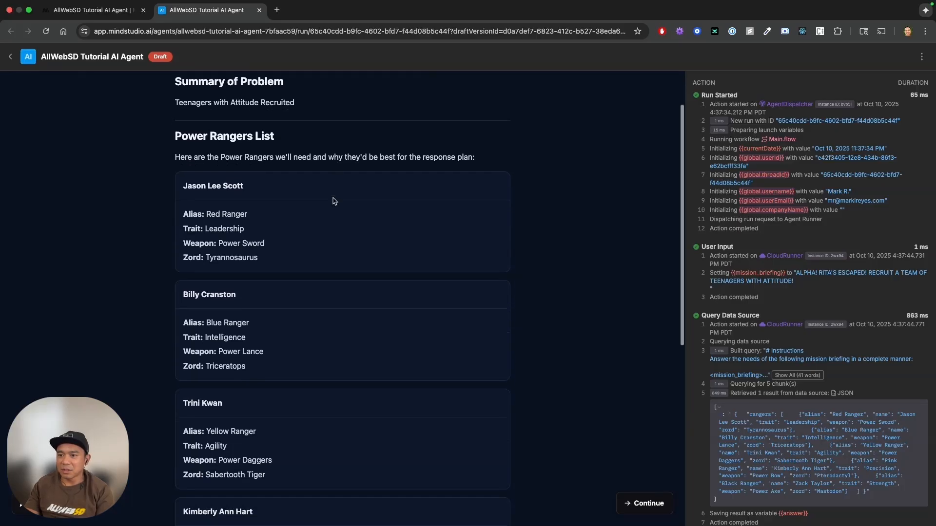
scroll(335, 201, down, 3)
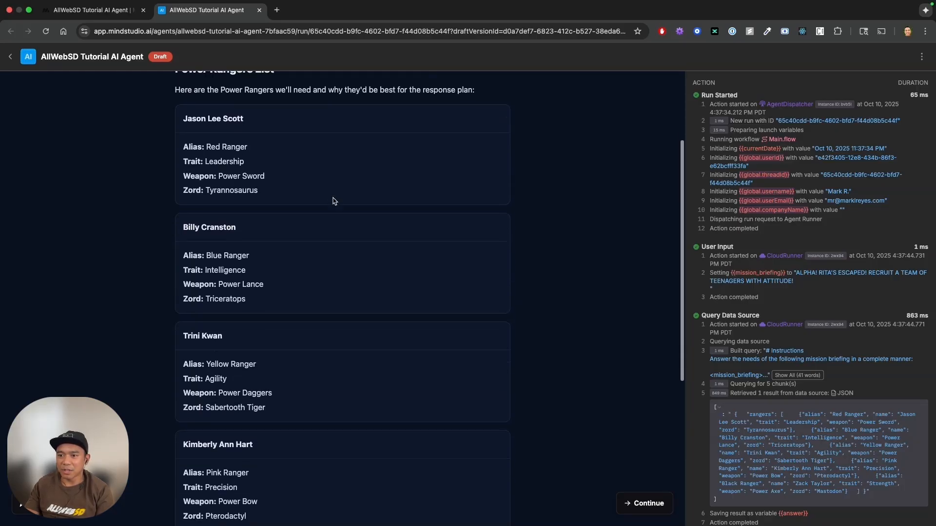
scroll(334, 200, down, 5)
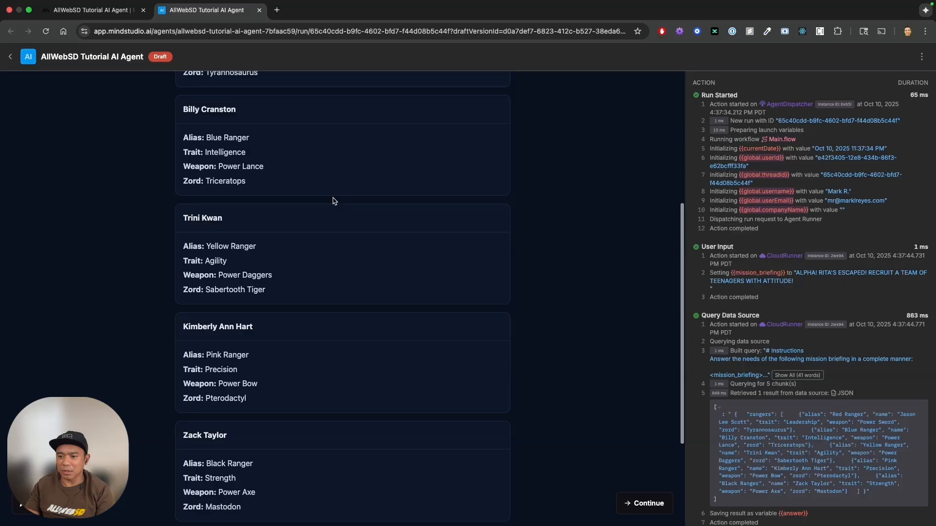
scroll(334, 200, down, 6)
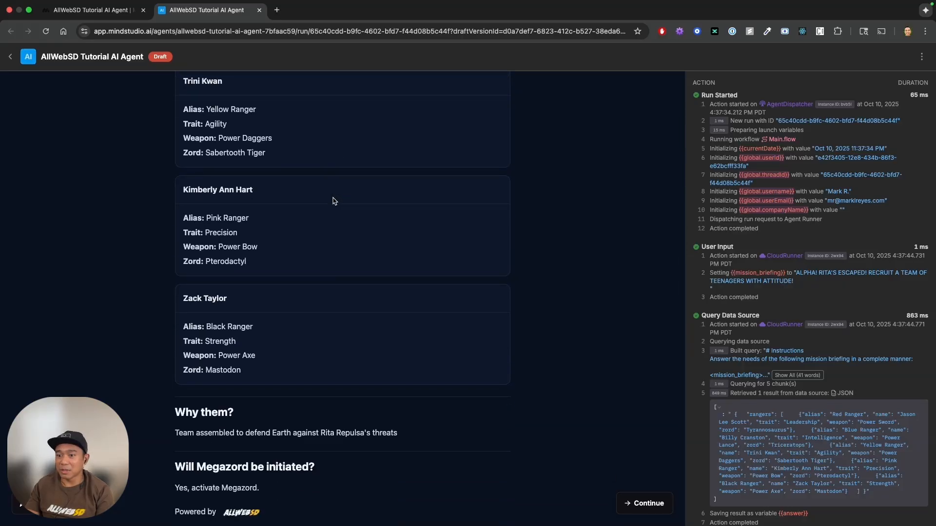
scroll(335, 200, down, 1)
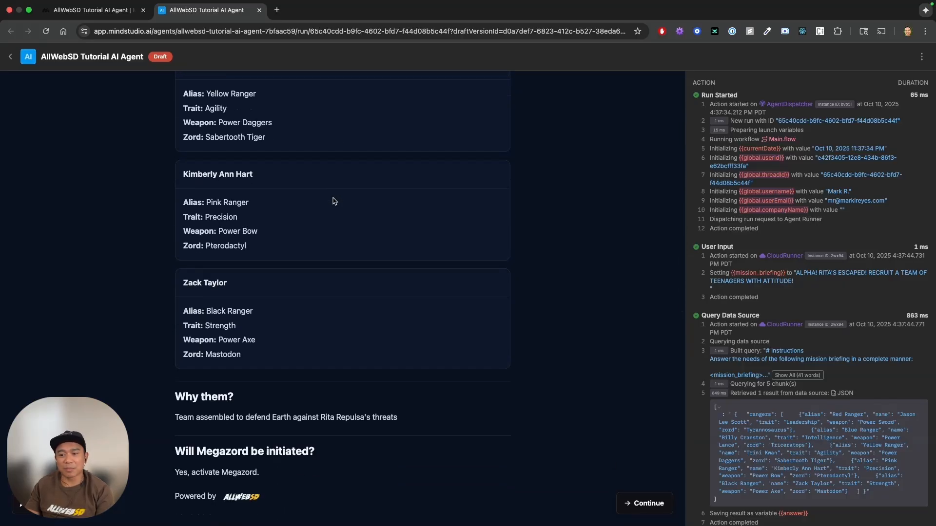
triple_click(235, 415)
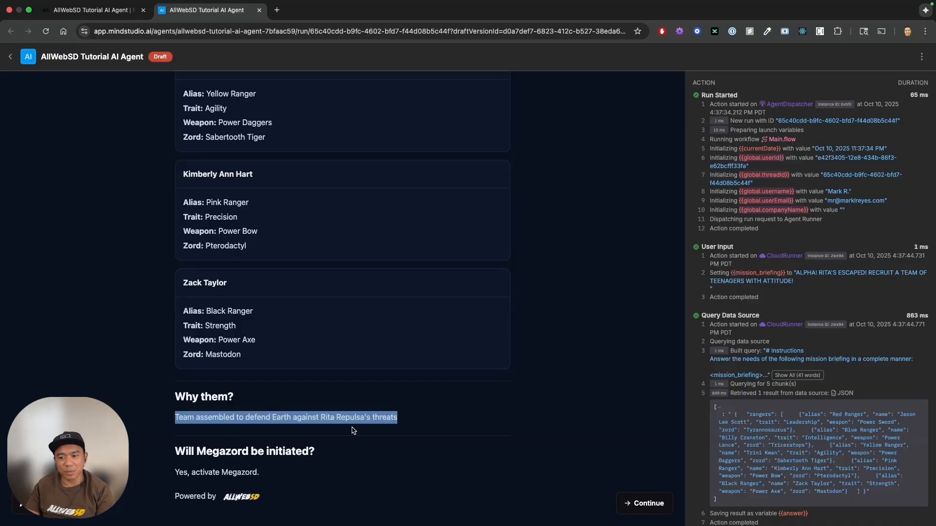
triple_click(229, 471)
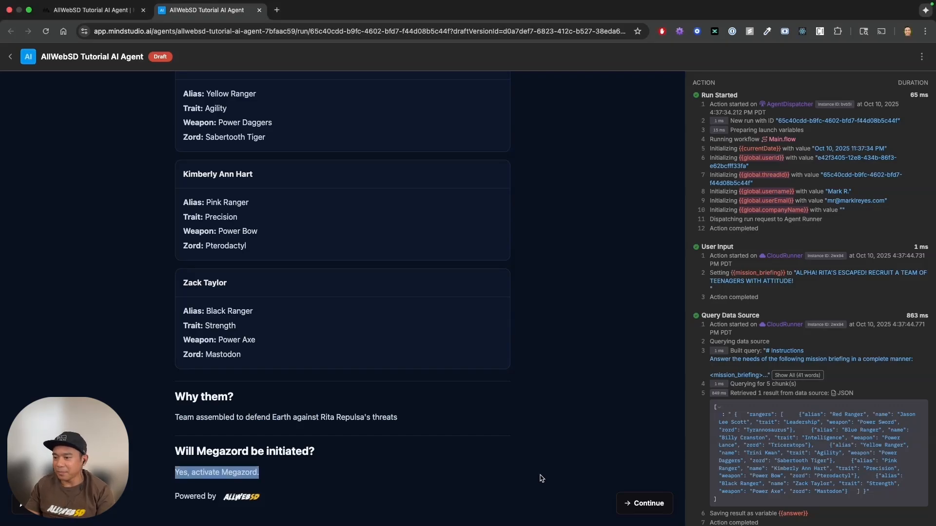
click(632, 502)
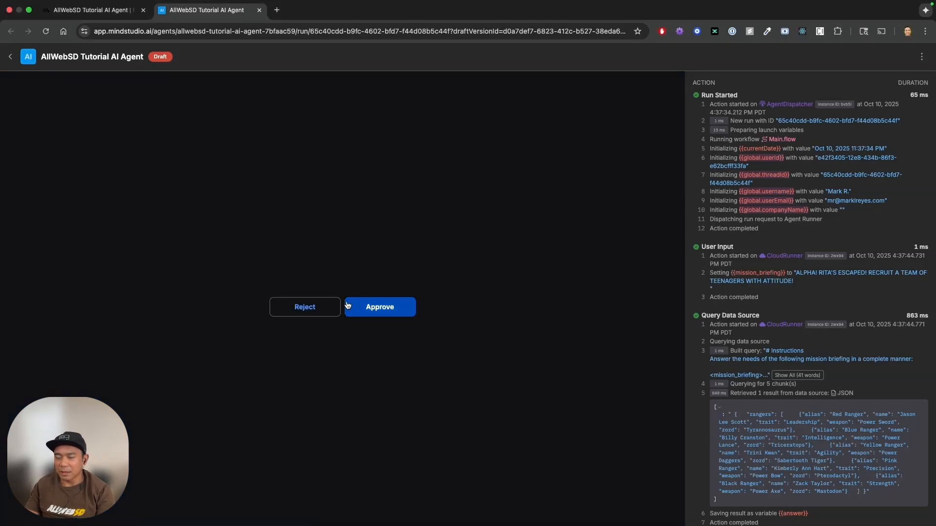
click(313, 306)
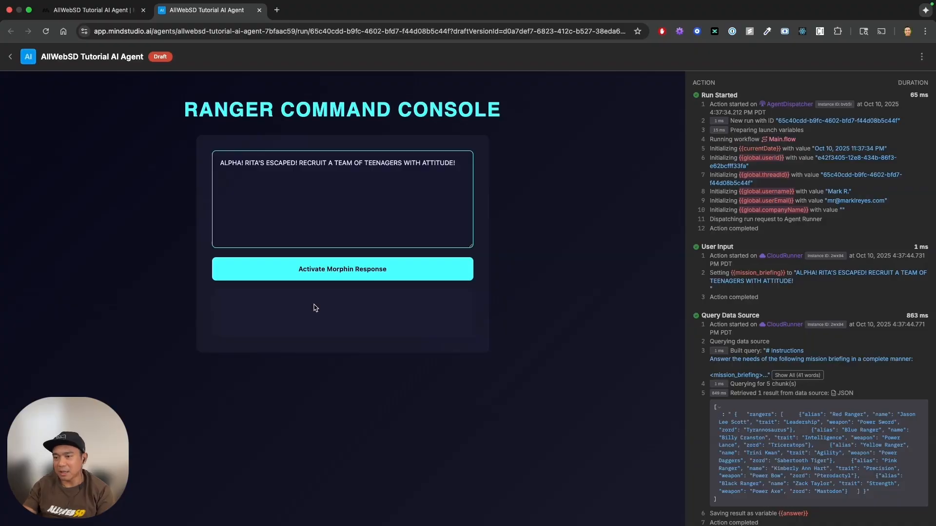
Replace the mission briefing with "Baboo and Squatt are snooping around Angel Grove." and activate the Morphin response.
key(super+a)
text(Baboo and Squatt are snooping around Angel Grove.)
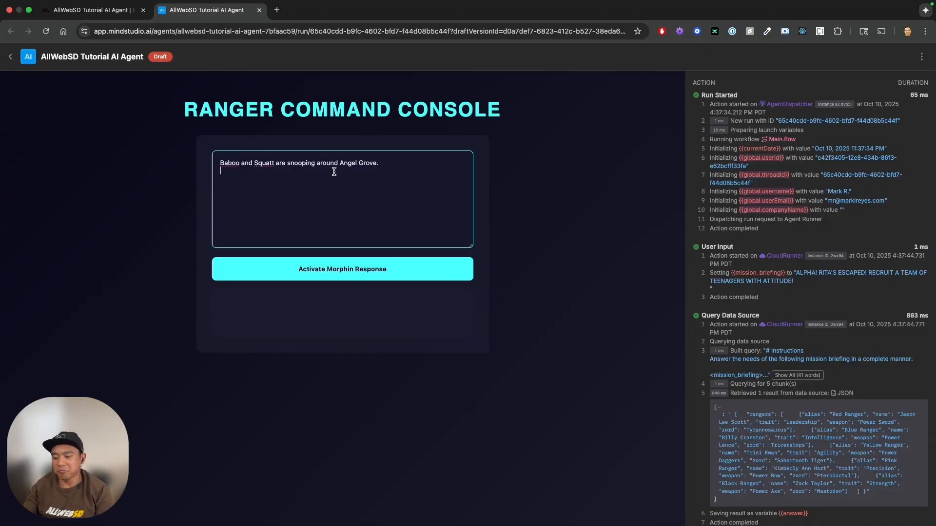
key(BackSpace)
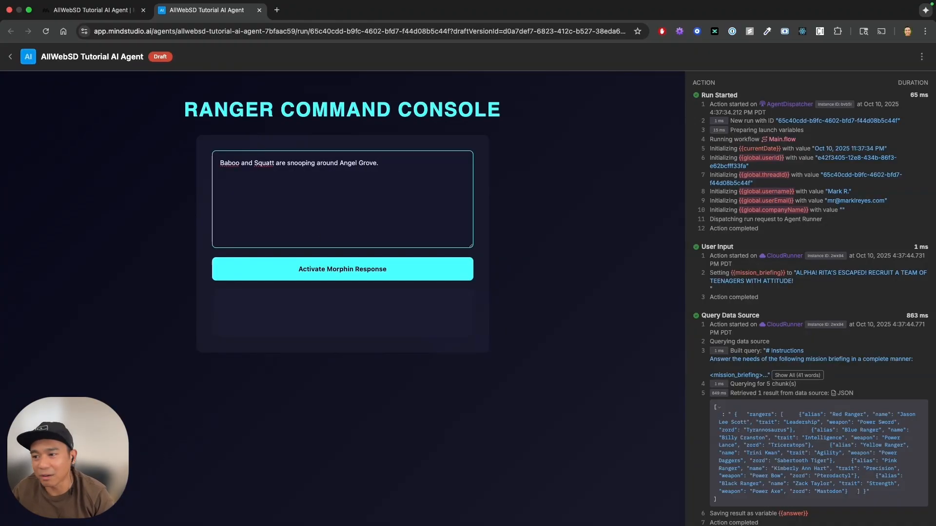
click(341, 271)
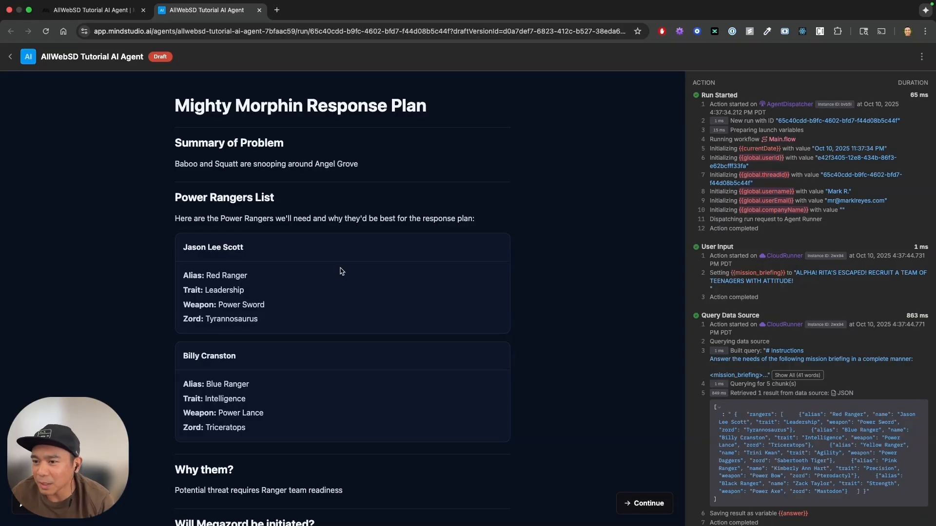
Check the listed rangers against the Megazord decision in the Baboo and Squatt plan, and reject that plan at the checkpoint.
scroll(342, 271, down, 2)
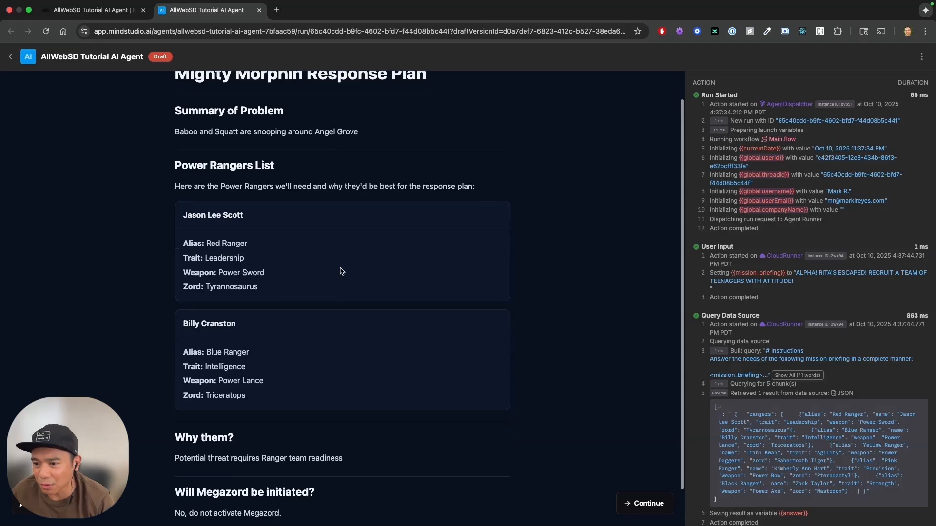
scroll(341, 271, down, 1)
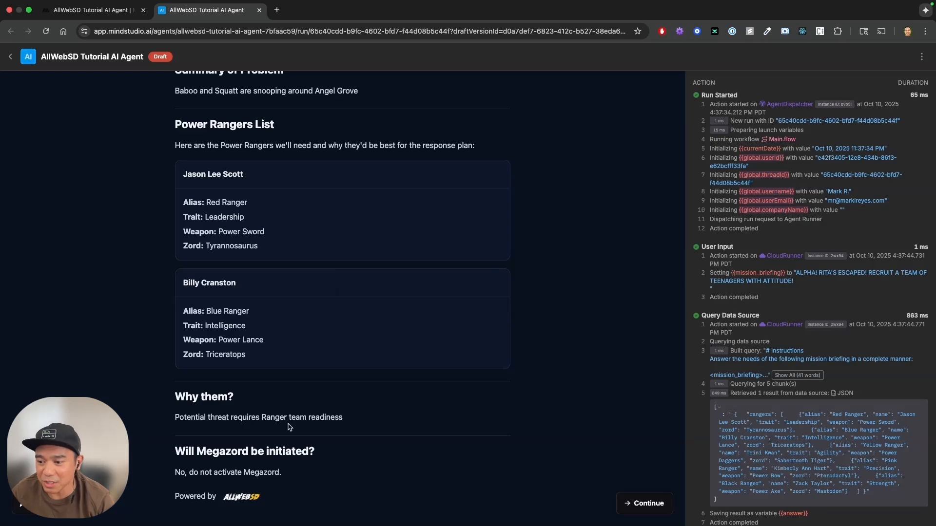
triple_click(259, 451)
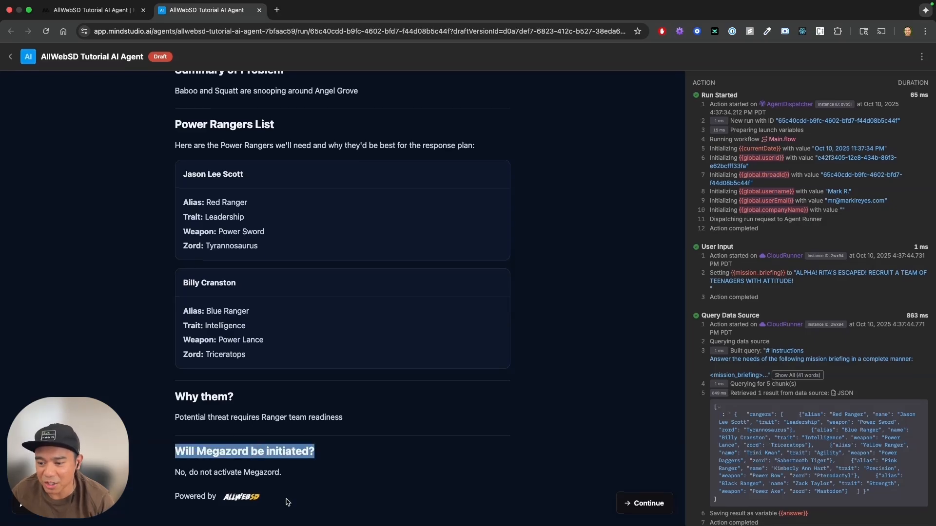
click(268, 475)
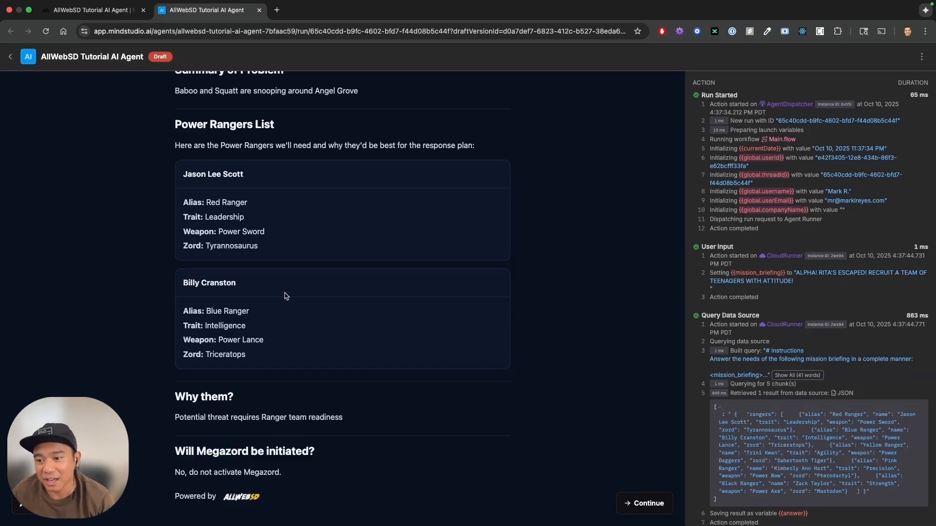
drag(288, 351, 221, 188)
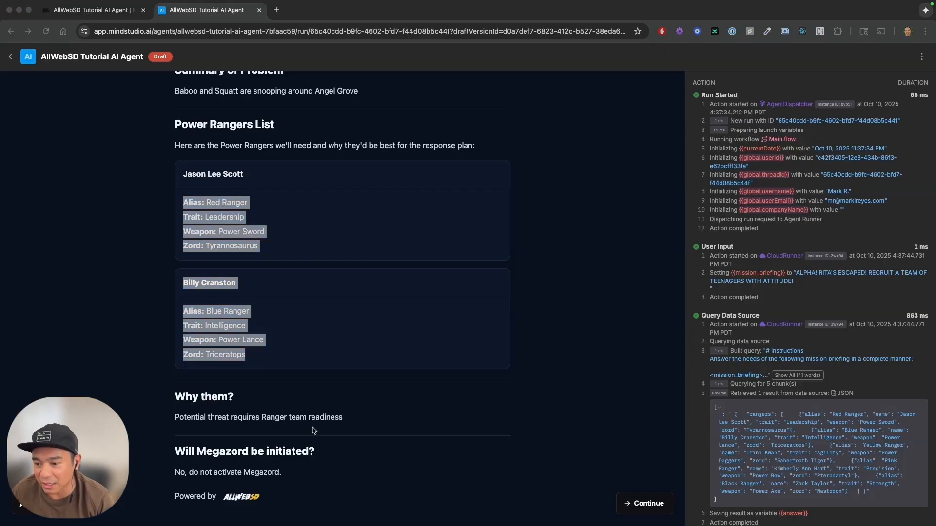
click(649, 504)
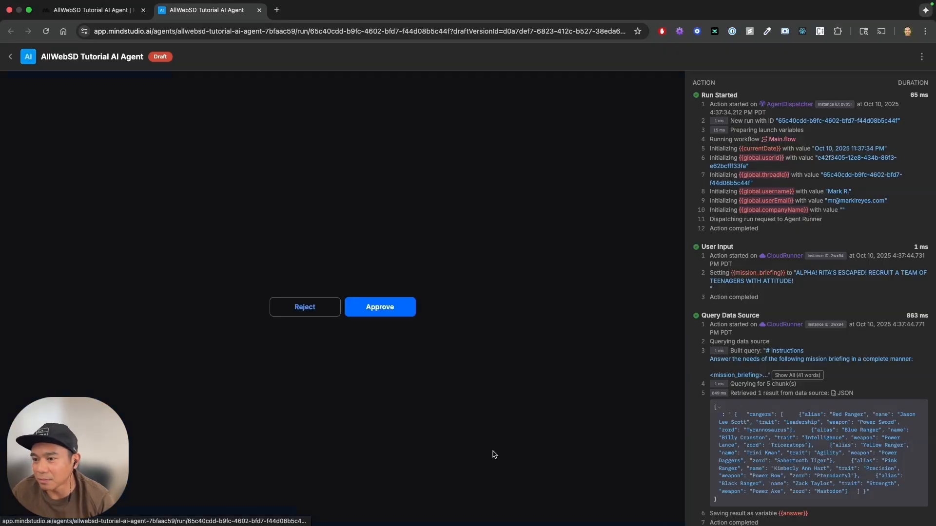
click(324, 301)
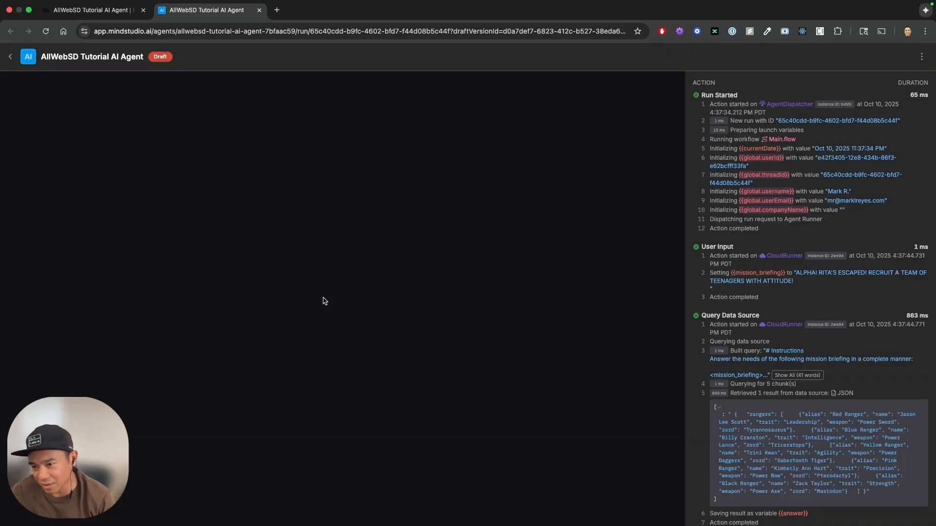
Submit the briefing "Goldar has been sent down to Angel Grove and Rita has used her magic wand to make him grow into the size of a skyscraper.".
click(361, 194)
text(Goldar has been sent down to Angel Grove and Rita has used her magic wand to make him grow into the size of a skyscraper.)
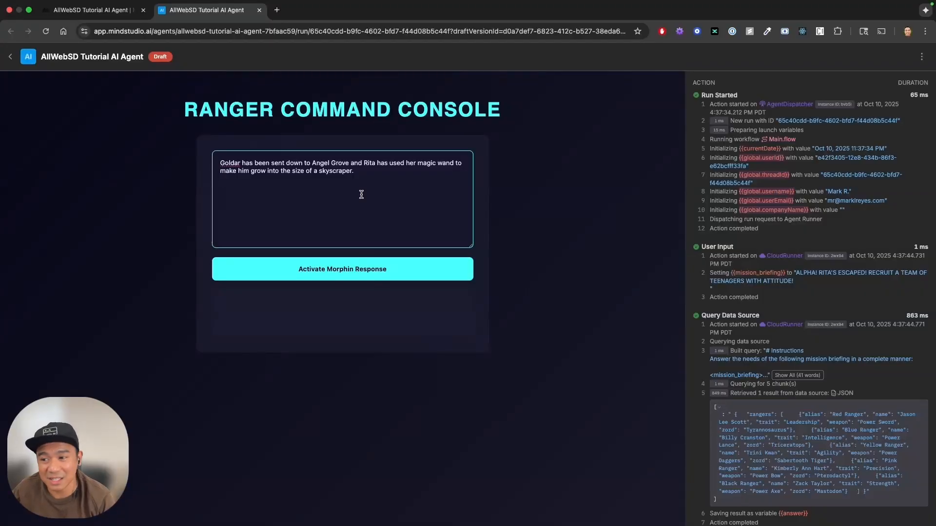
click(367, 274)
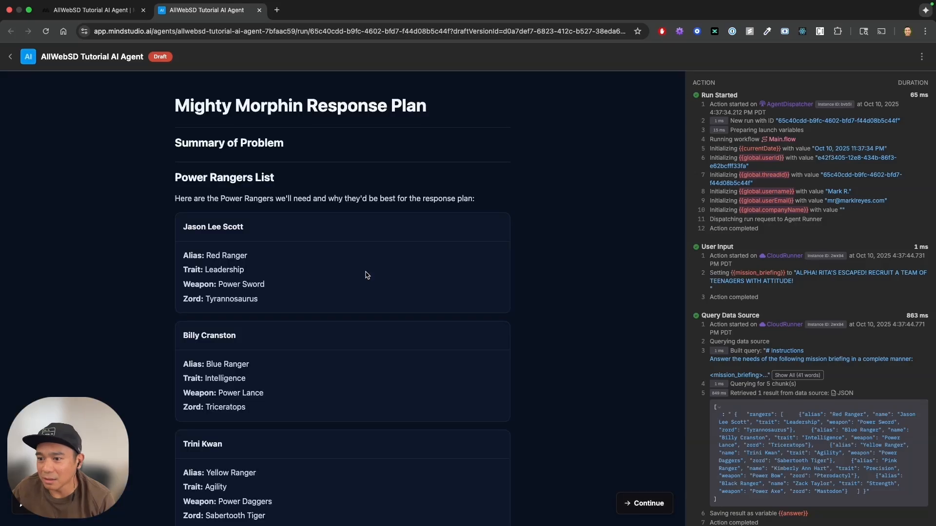
Read the response plan from the Summary of Problem heading through the rangers to the Megazord section, and compare it with the template code.
scroll(367, 276, down, 2)
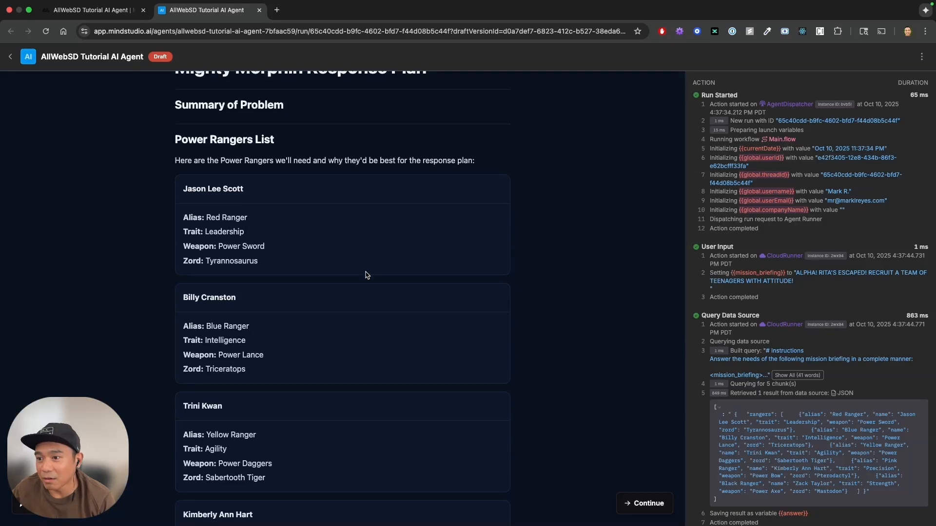
triple_click(270, 121)
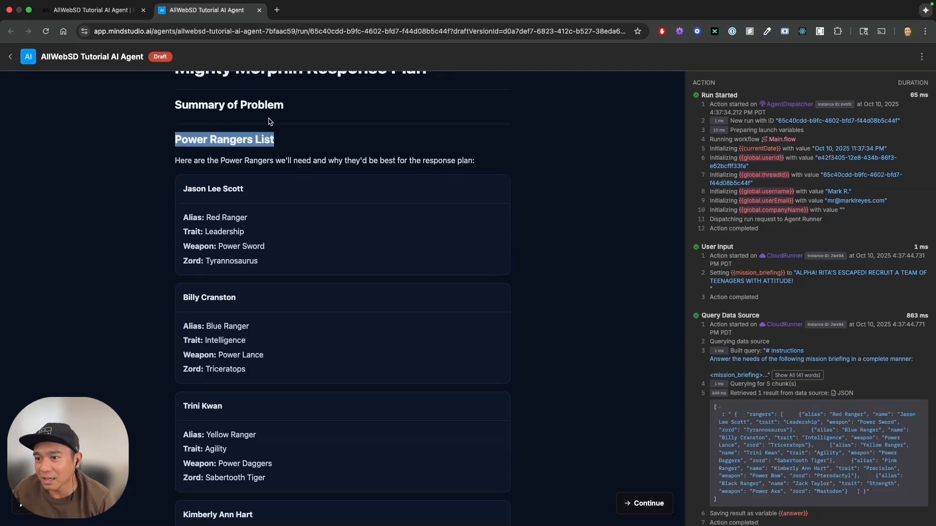
click(291, 166)
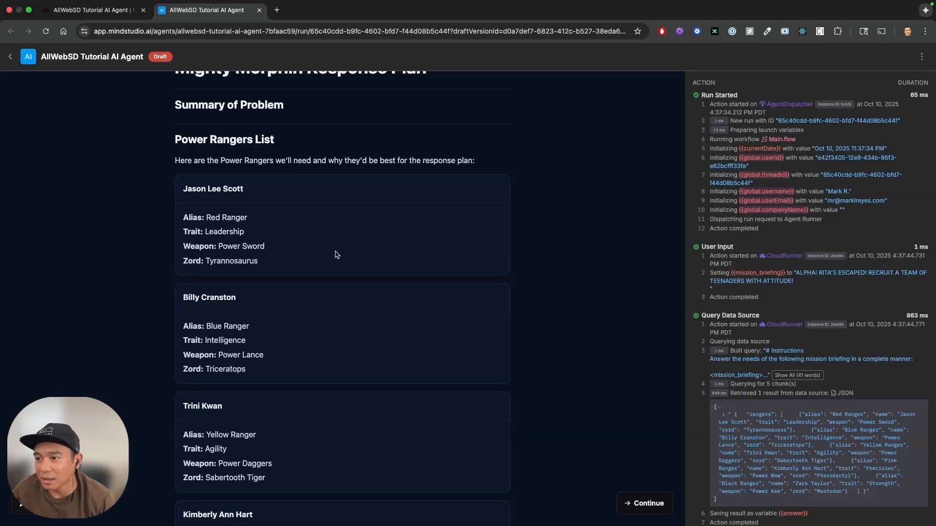
scroll(335, 254, down, 5)
scroll(335, 254, down, 10)
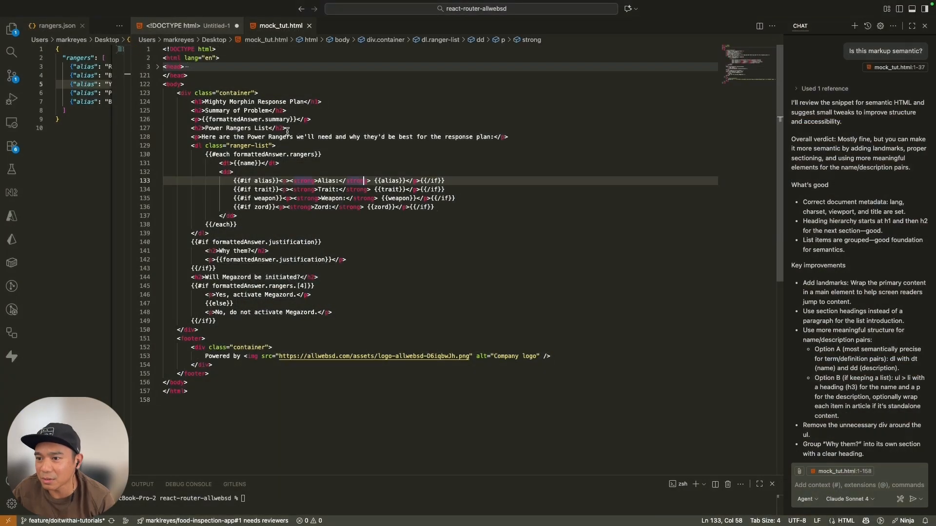
click(287, 129)
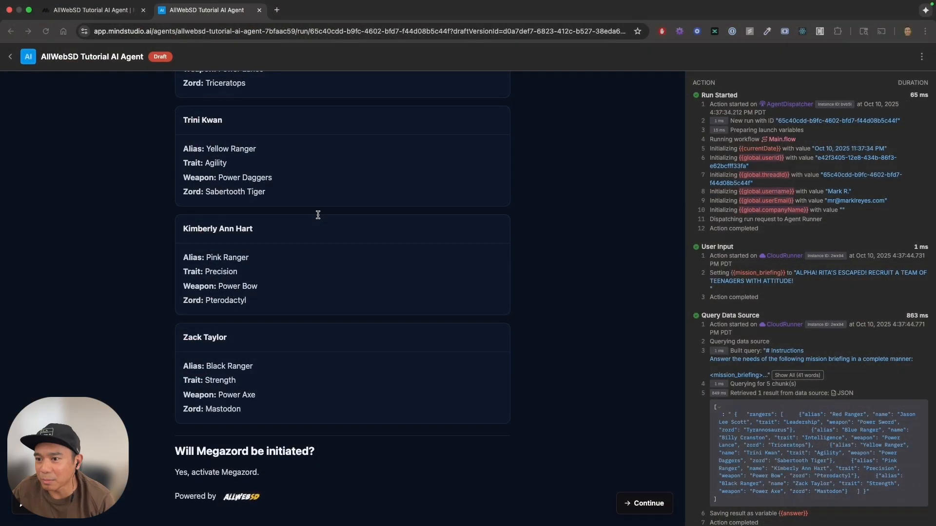
scroll(312, 214, up, 7)
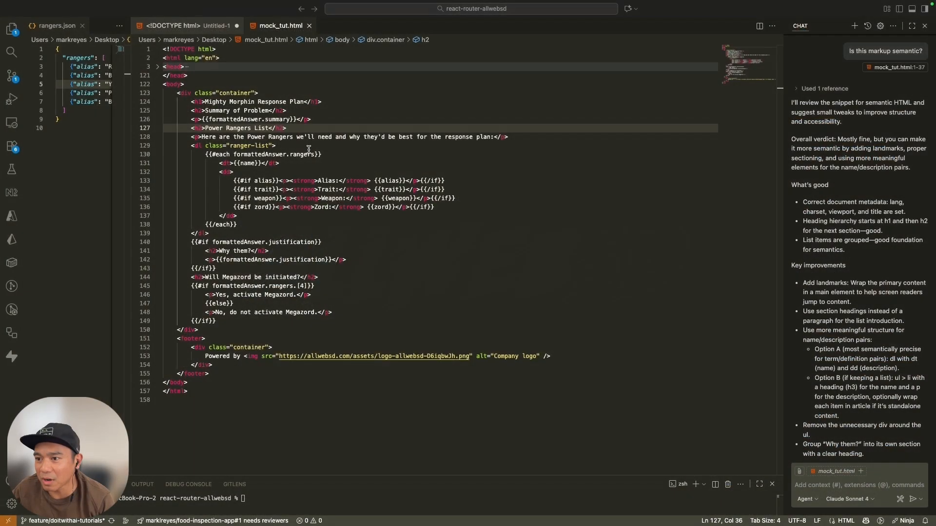
In mock_tut.html in the code editor, add blank lines around the Summary of Problem block and insert an {{#if}} tag above its heading.
triple_click(237, 112)
click(344, 102)
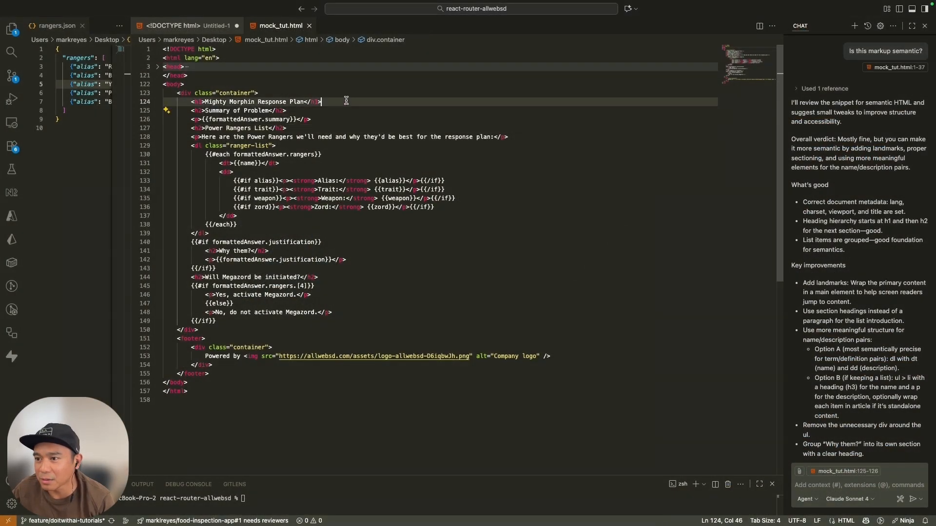
key(Return)
click(314, 128)
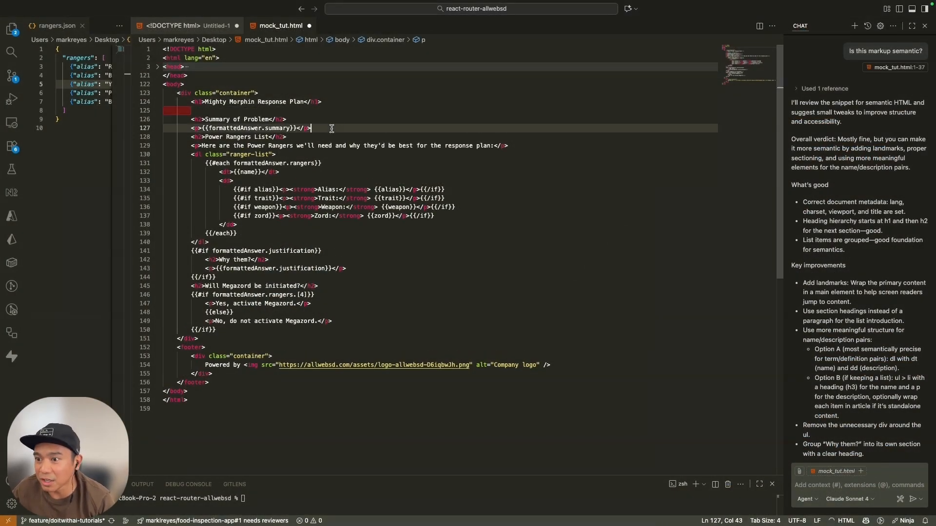
key(Return)
click(239, 111)
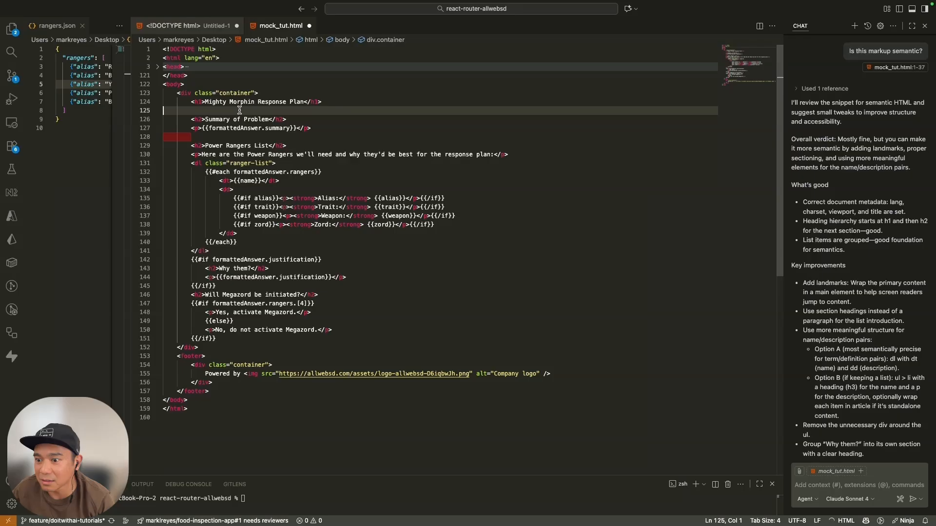
text({{)
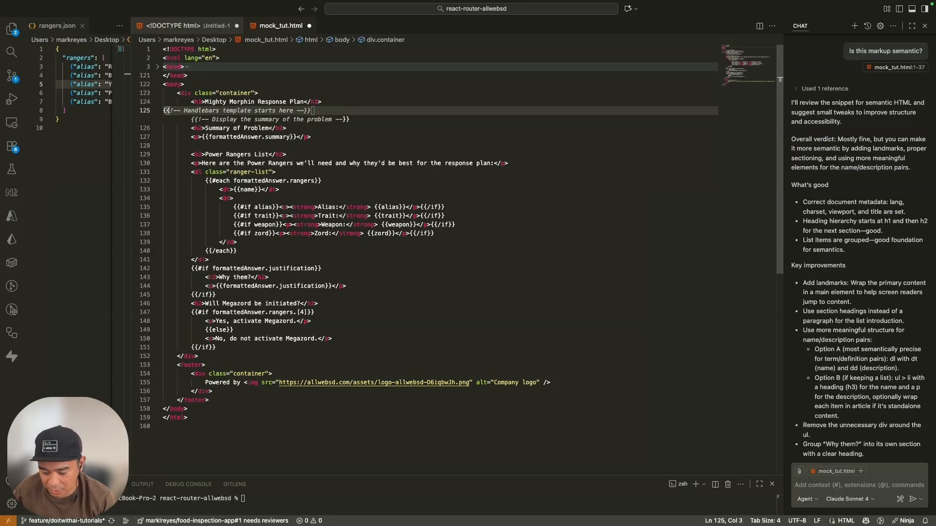
text(#if)
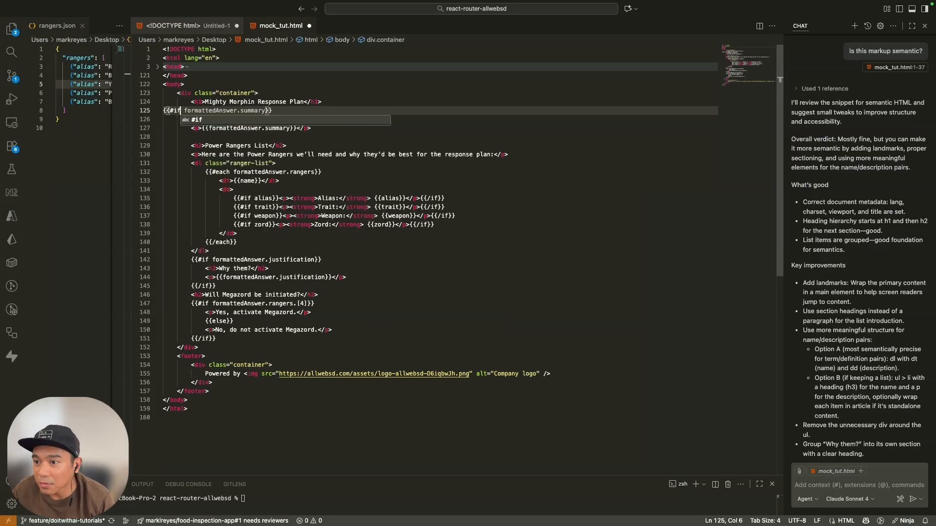
key(Escape)
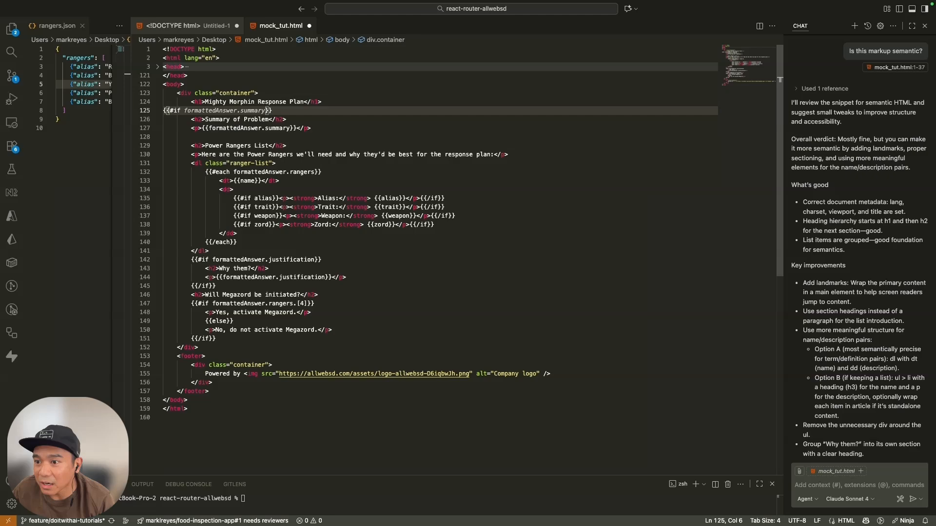
Close the summary block with an {{/if}} copied from the justification block, and indent the opening {{#if}} to match it.
triple_click(199, 287)
key(super+c)
triple_click(206, 136)
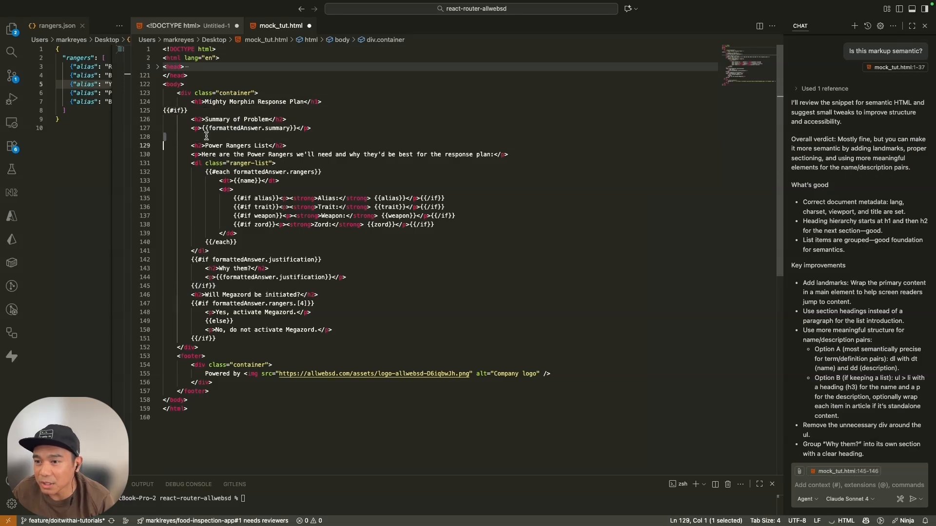
key(super+v)
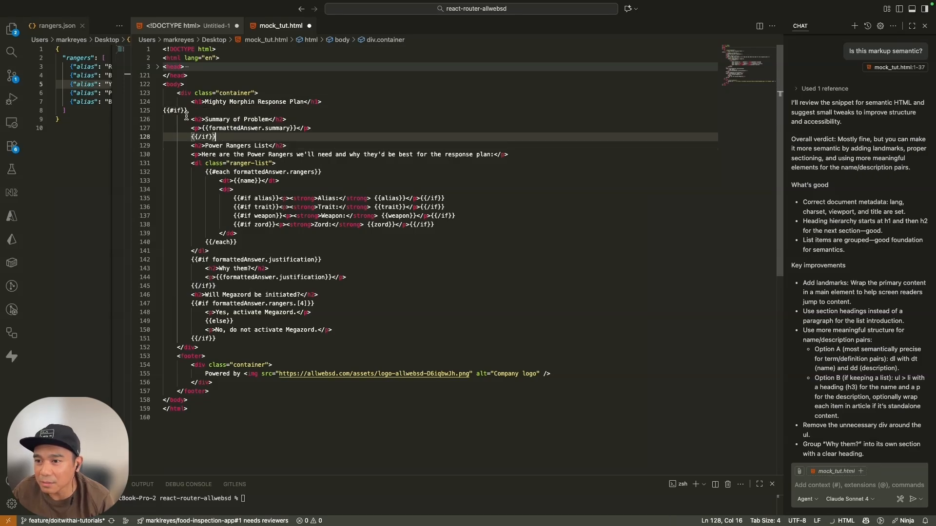
triple_click(183, 111)
key(Tab)
key(Tab)
key(Tab)
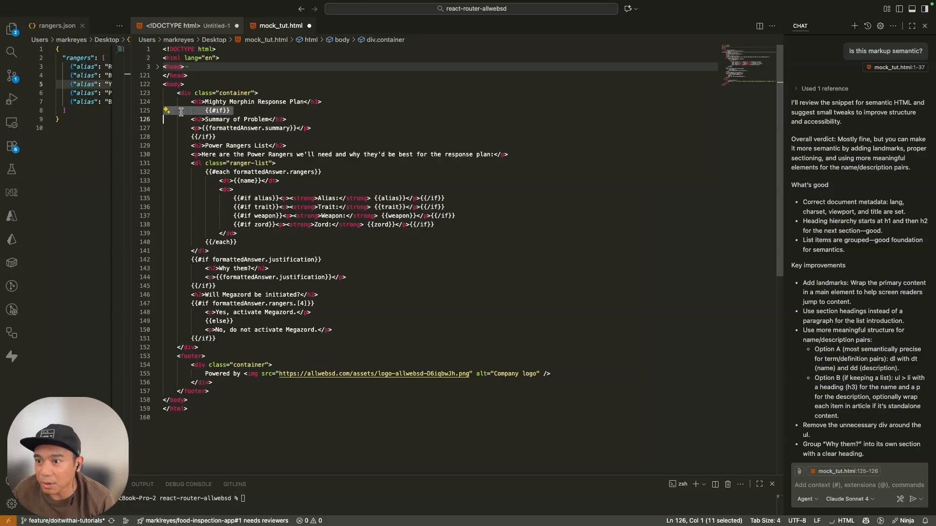
key(shift+Tab)
click(224, 136)
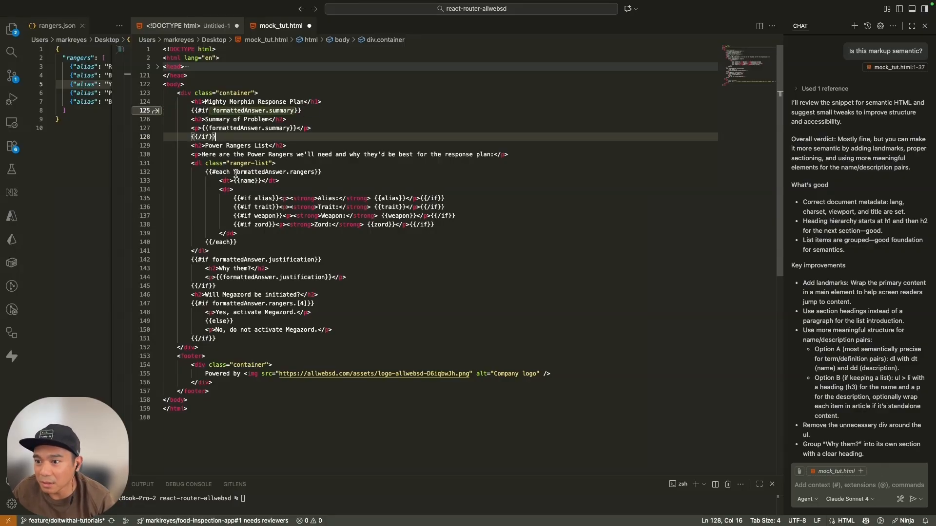
Copy all of mock_tut.html and replace the Generate Asset block's HTML template with it in MindStudio.
key(super+a)
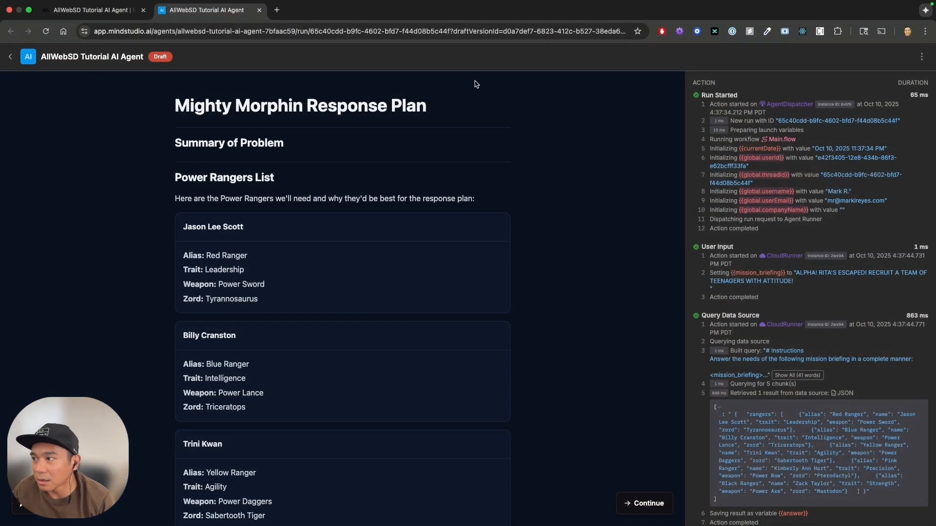
click(93, 10)
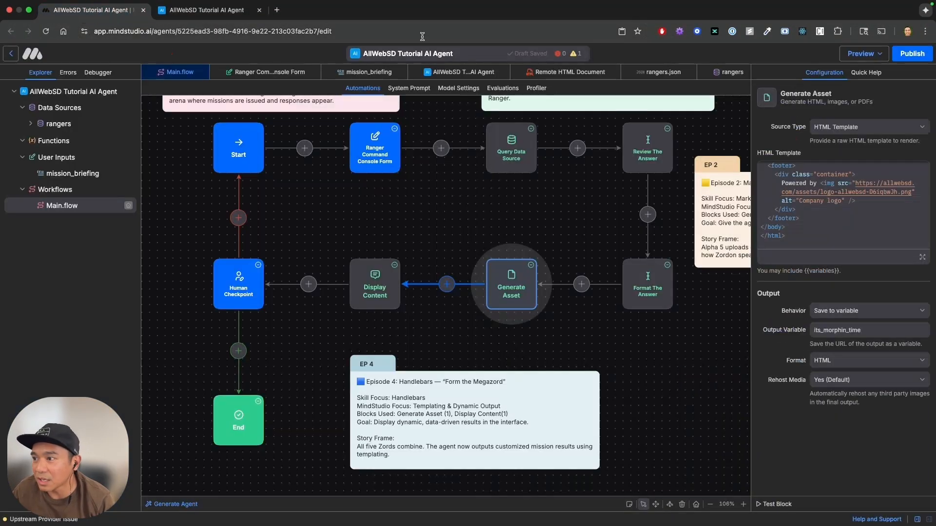
click(858, 215)
key(super+a)
key(super+v)
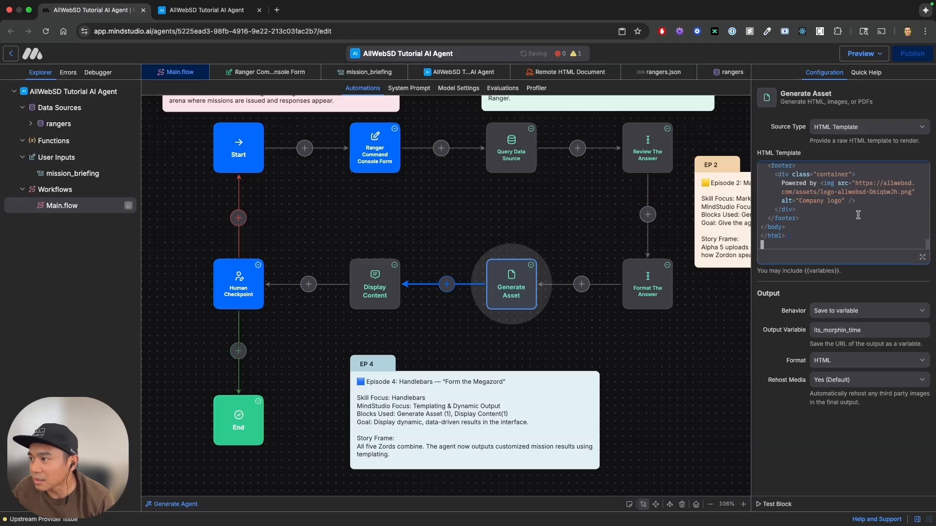
Close the old agent run and open a fresh draft preview of the agent.
click(258, 9)
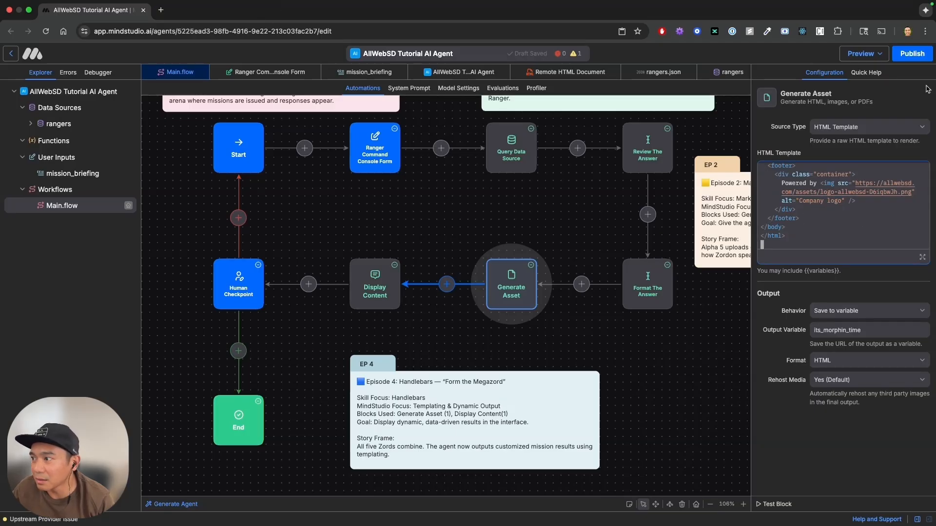
click(877, 60)
click(872, 99)
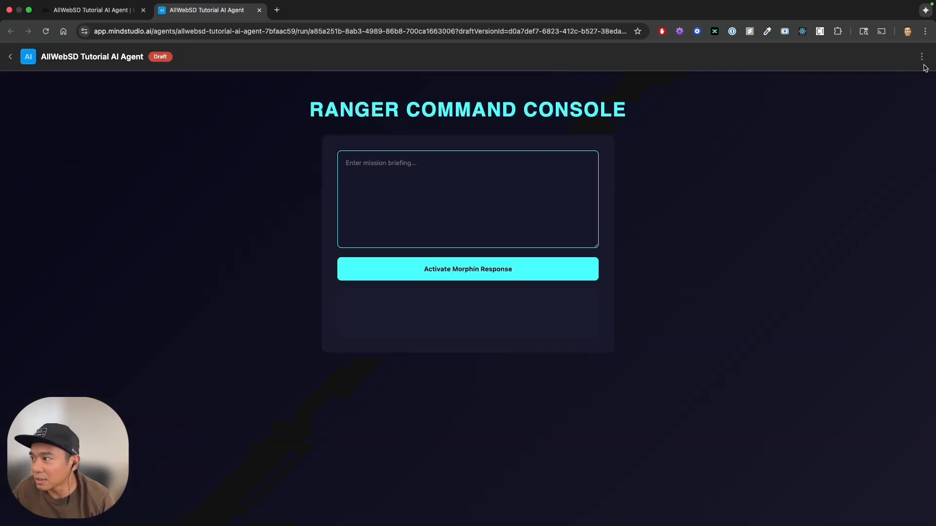
click(922, 57)
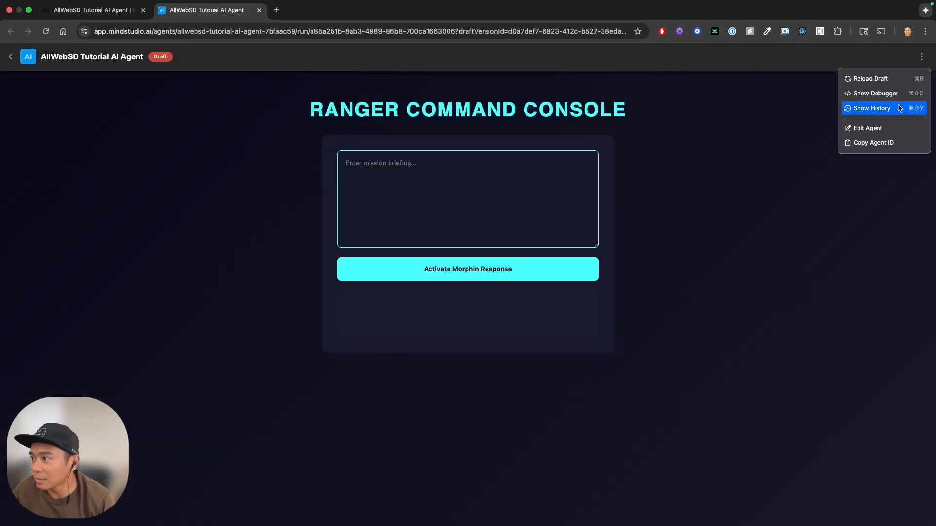
click(708, 202)
Submit the mission briefing "Goldar has been sent down to Angel Grove and Rita has used her magic wand to make him grow into the size of a skyscraper.".
key(super+Tab)
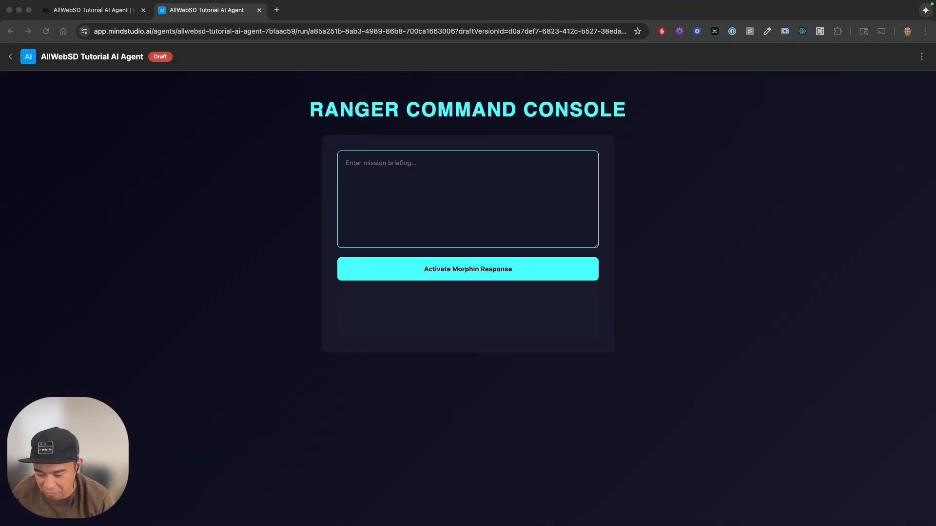
click(437, 203)
text(Goldar has been sent down to Angel Grove and Rita has used her magic to make him grow into the size of a skyscraper)
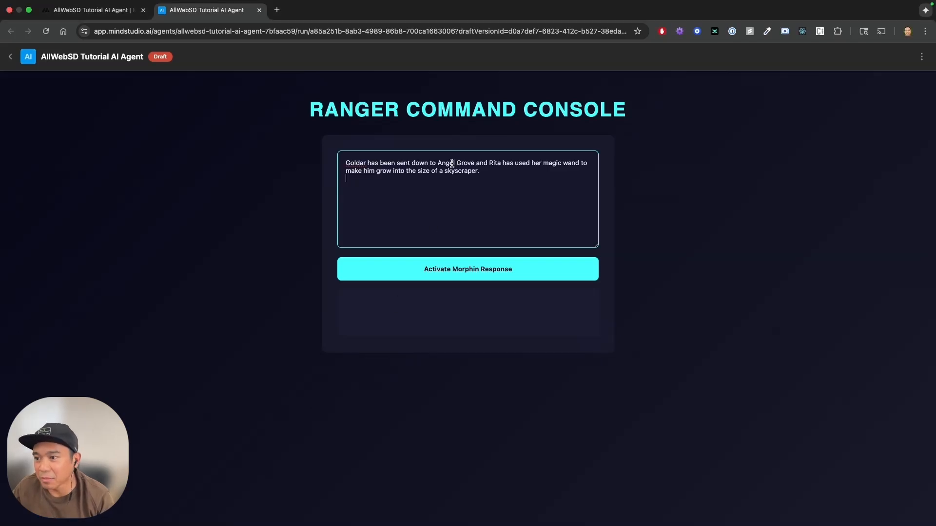
click(458, 277)
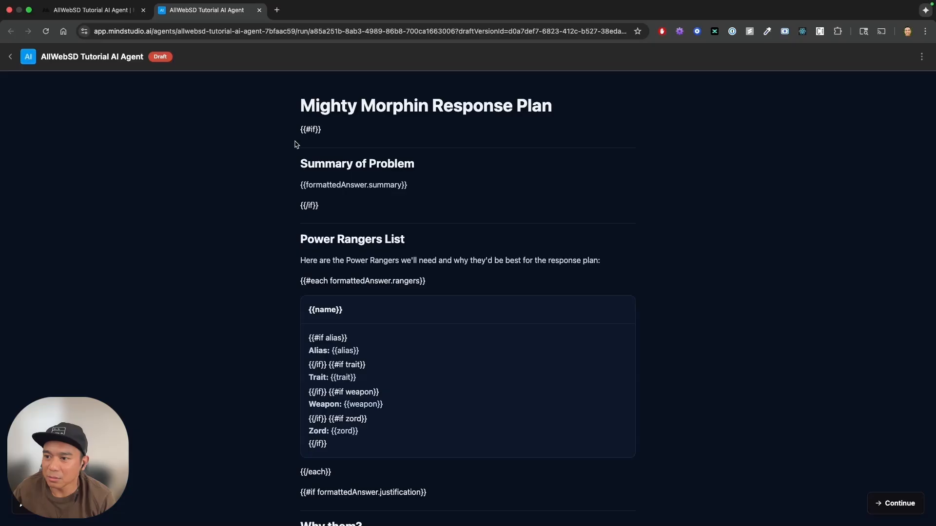
Compare the {{#if}} tag above Summary of Problem in the response plan with its line in mock_tut.html.
drag(315, 128, 328, 131)
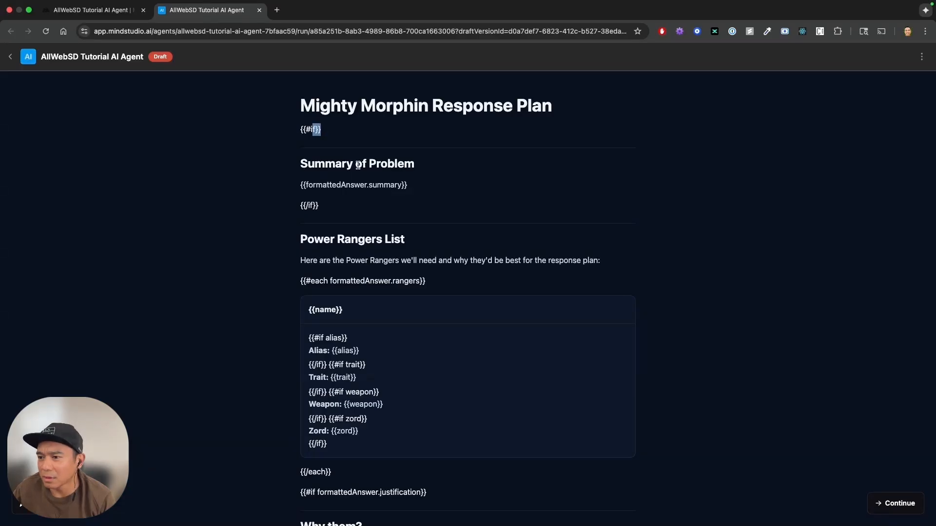
key(super+Tab)
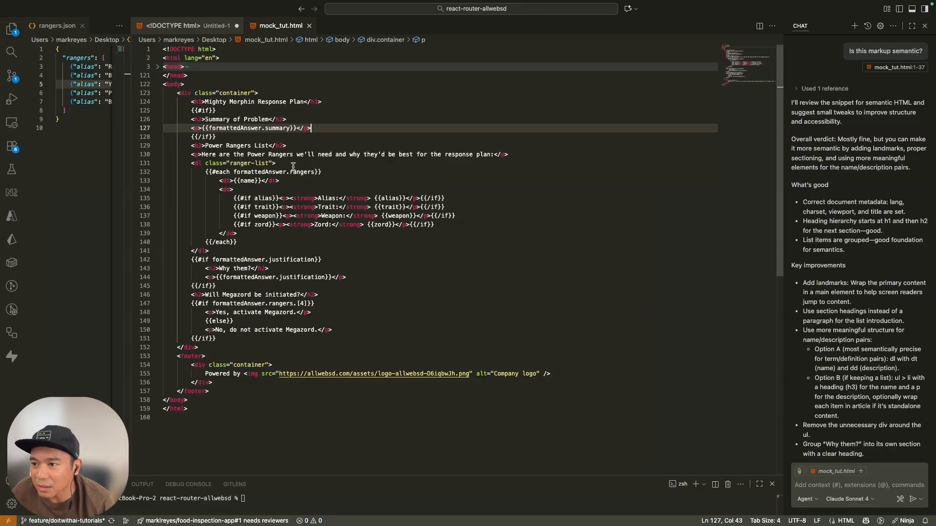
key(super+Tab)
click(299, 128)
key(super+Tab)
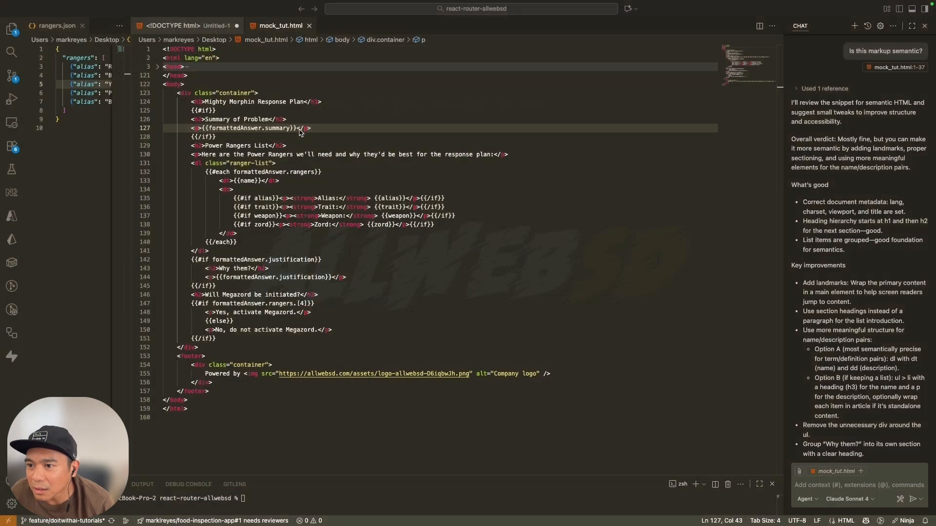
Indent the Summary of Problem heading and its summary paragraph one level inside the if block in mock_tut.html.
drag(315, 128, 145, 119)
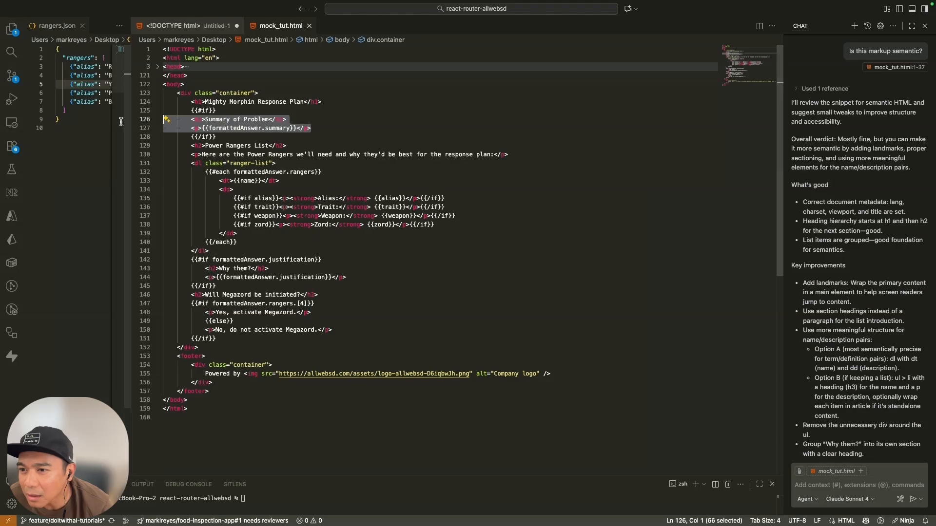
key(Tab)
click(222, 146)
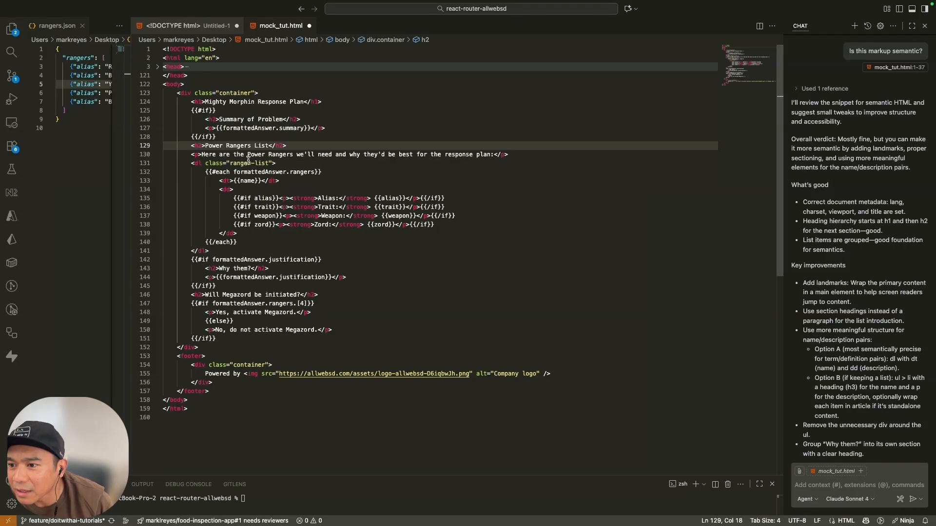
Complete the opening condition above Summary of Problem as {{#if formattedAnswer.summary}}.
double_click(249, 128)
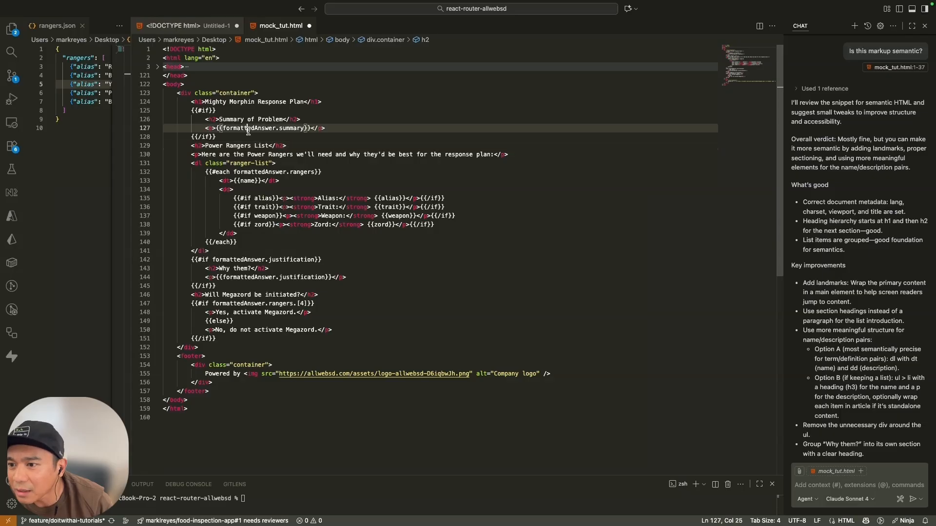
click(209, 111)
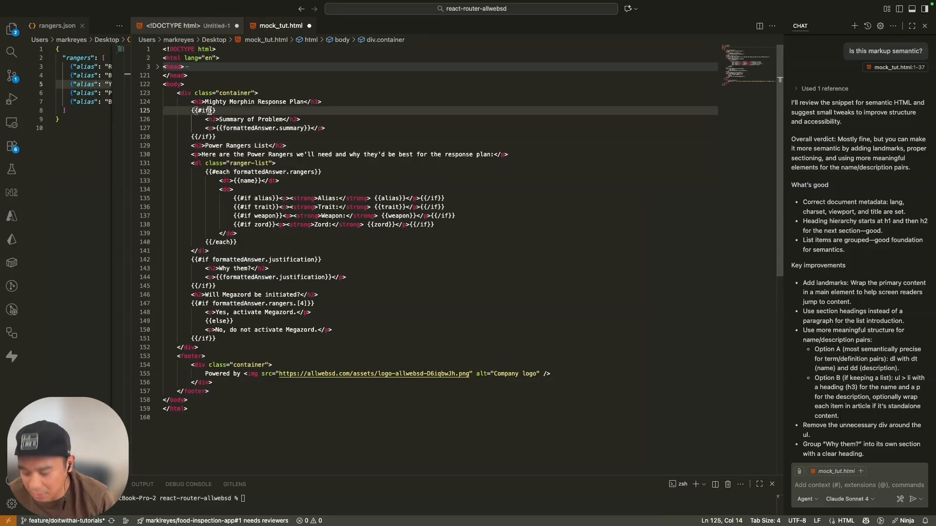
text(formattedAnswer)
key(Tab)
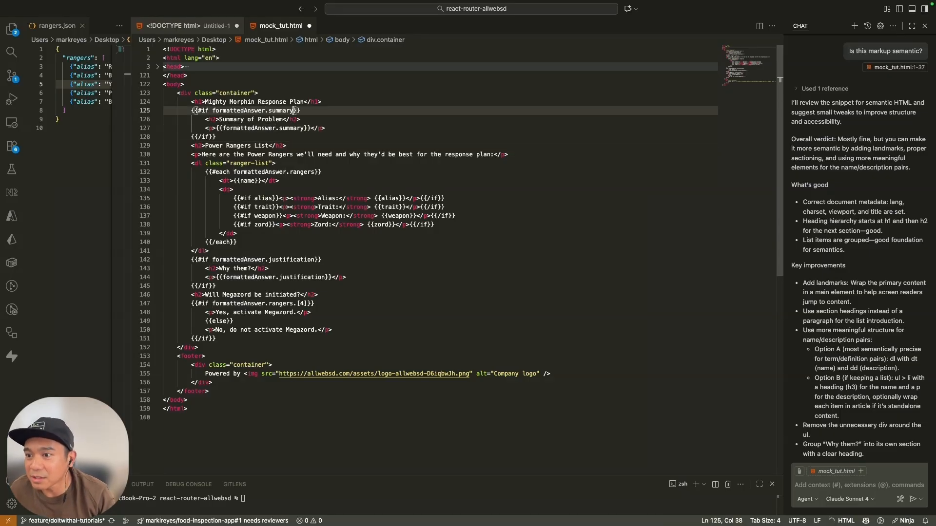
Copy the entire markup of mock_tut.html and replace the Generate Asset block's HTML template with it in MindStudio.
click(237, 127)
key(super+a)
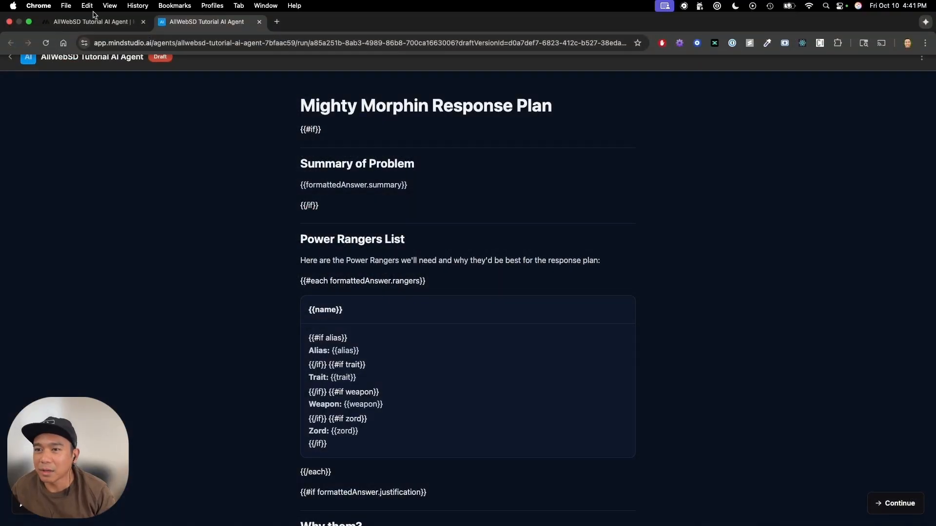
click(93, 21)
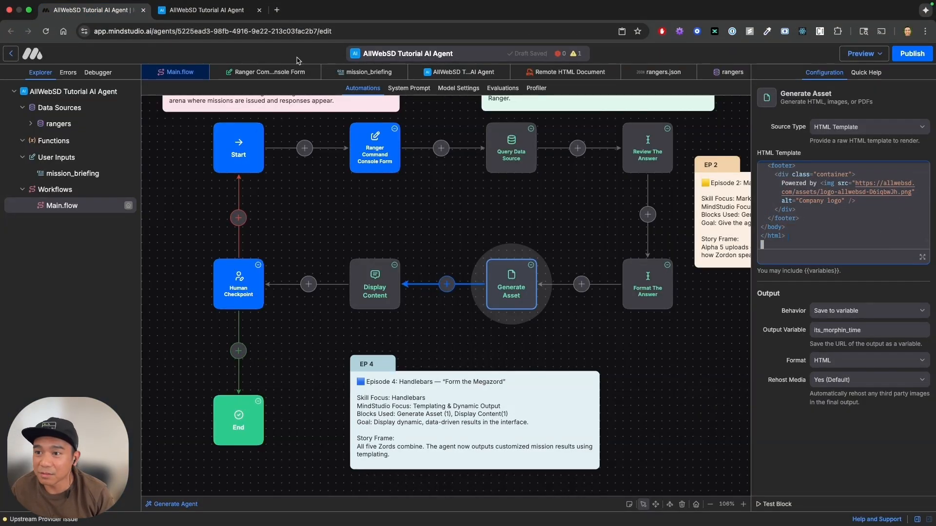
Close the old agent run, open a new draft agent run, and submit the mission briefing about Goldar growing to skyscraper size.
click(259, 11)
click(881, 53)
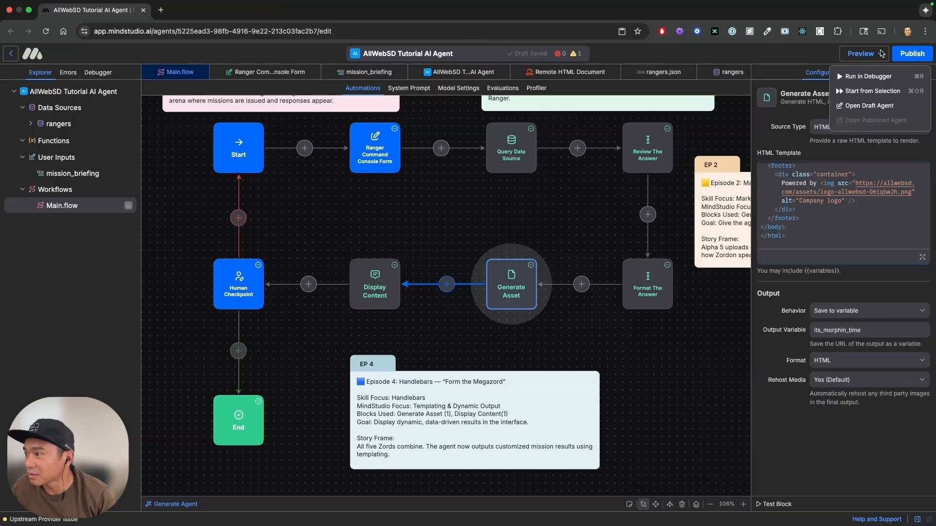
click(874, 107)
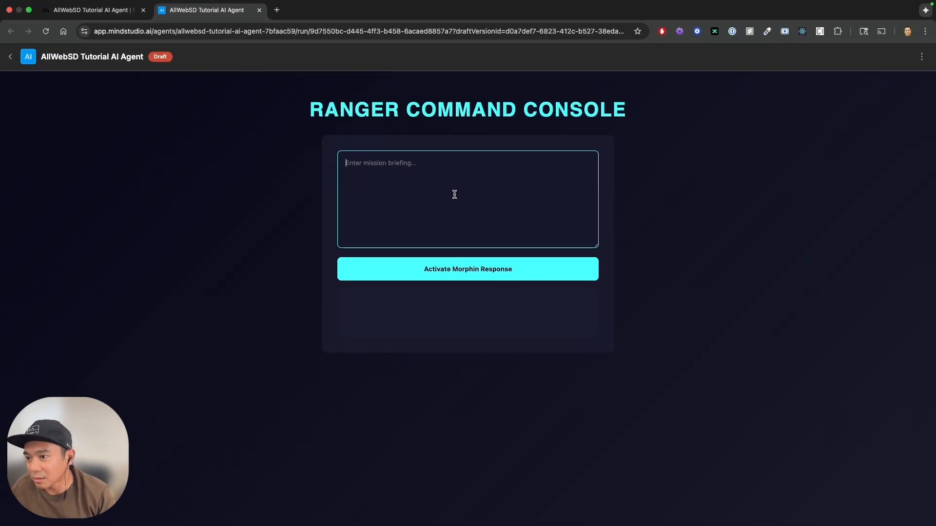
key(super+v)
click(451, 273)
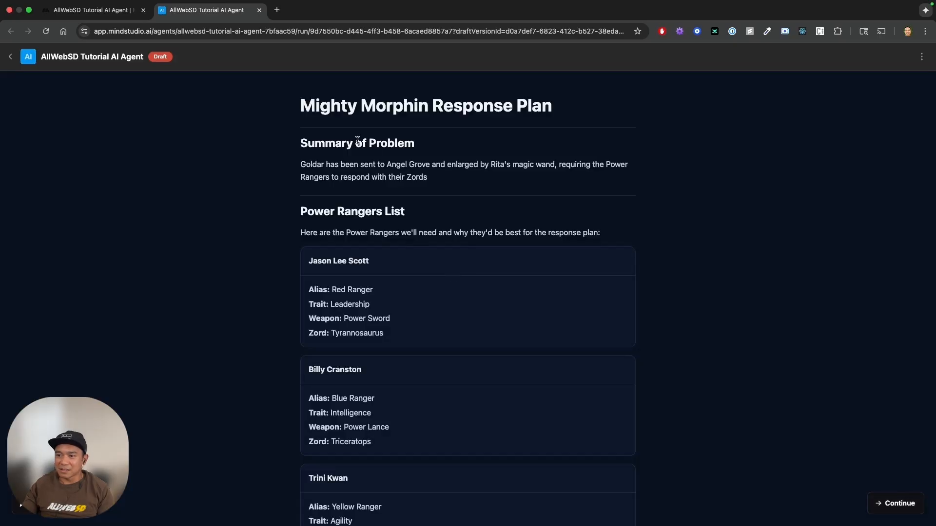
Review the generated response plan from Summary of Problem through the ranger cards, Why them? and the Megazord answer.
drag(342, 143, 364, 144)
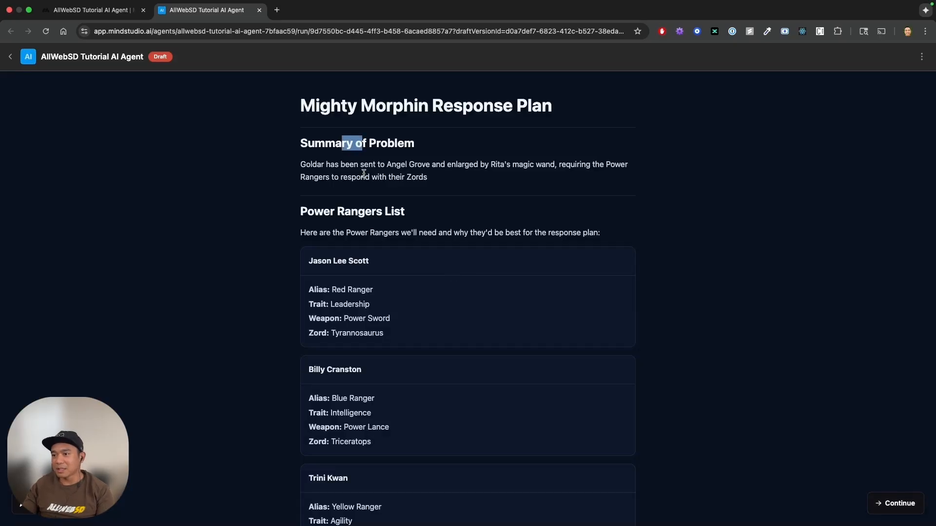
scroll(364, 173, down, 1)
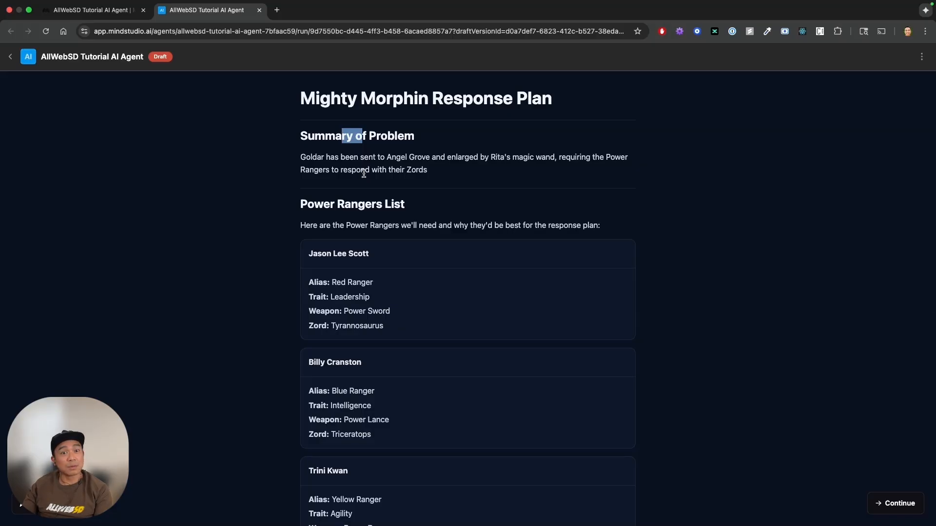
scroll(363, 174, down, 5)
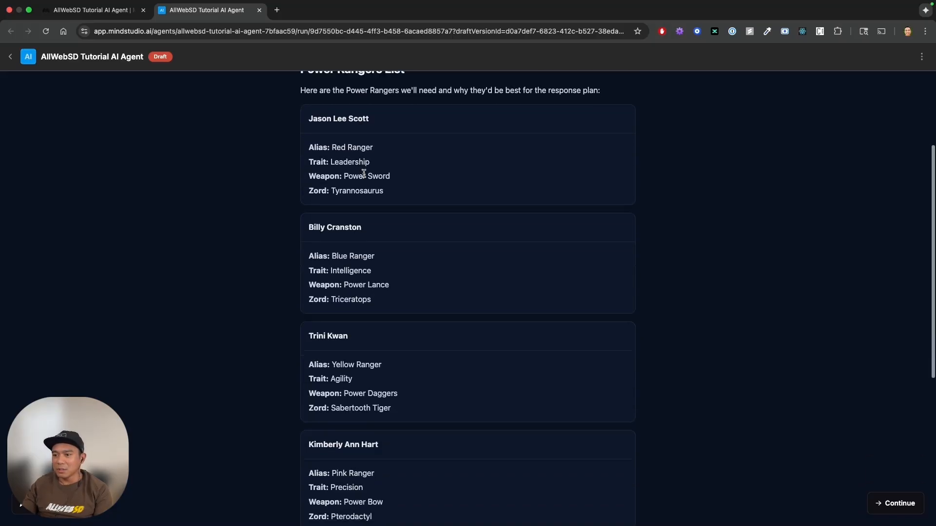
scroll(364, 173, down, 3)
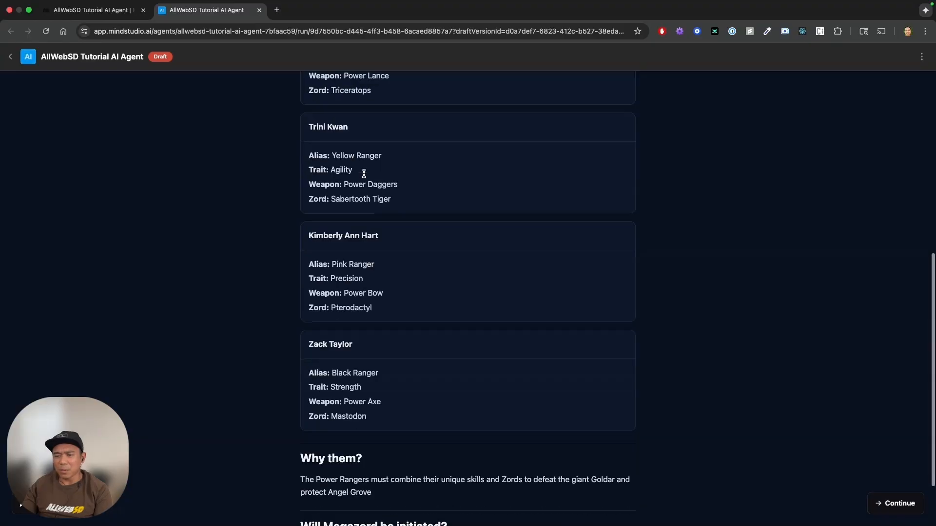
scroll(346, 315, down, 1)
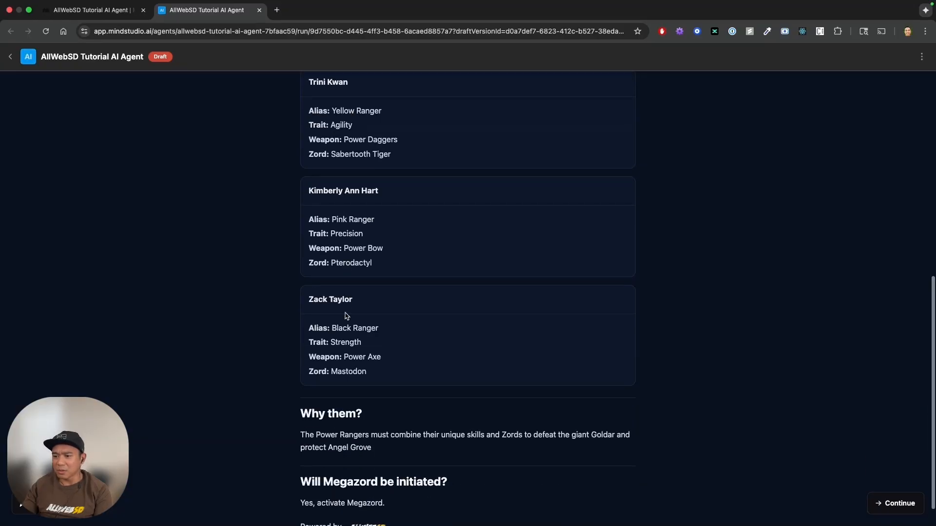
scroll(346, 316, down, 1)
double_click(325, 484)
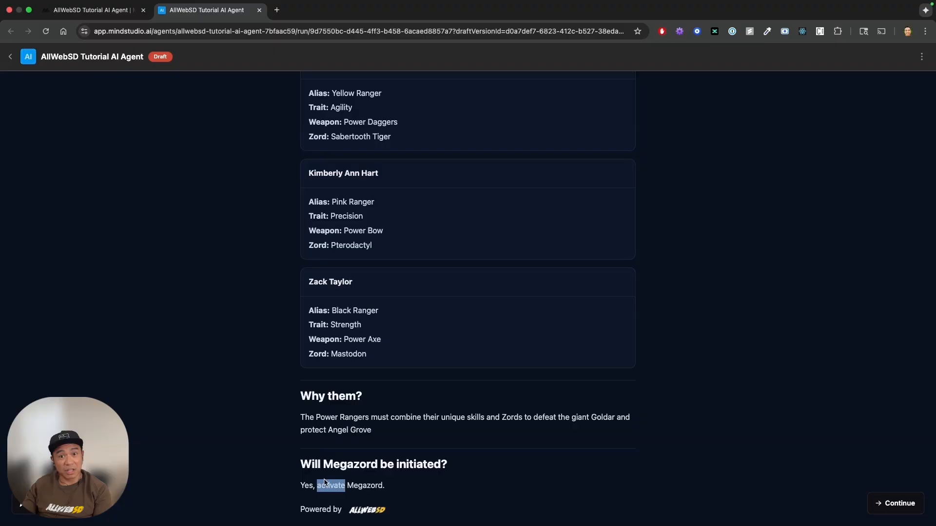